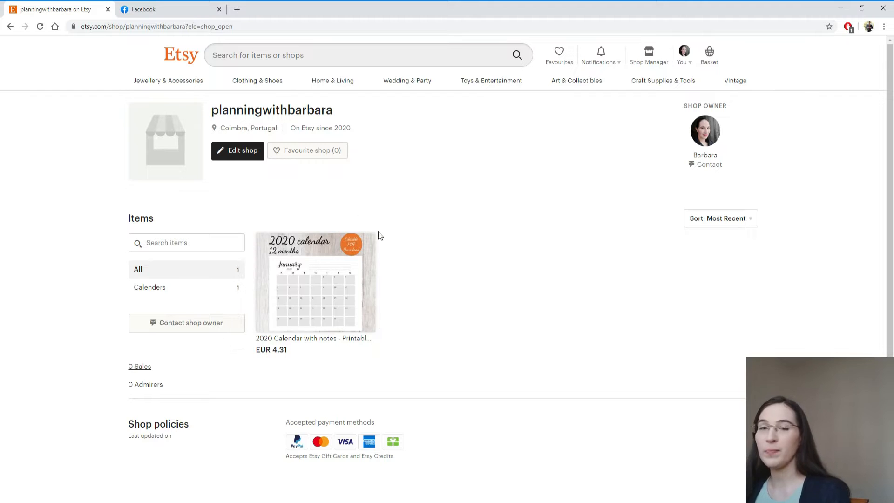
Step: Open the 2020 calendar listing from the shop page and view all of its product photos
{"action": "left_click", "coordinate": [313, 287]}
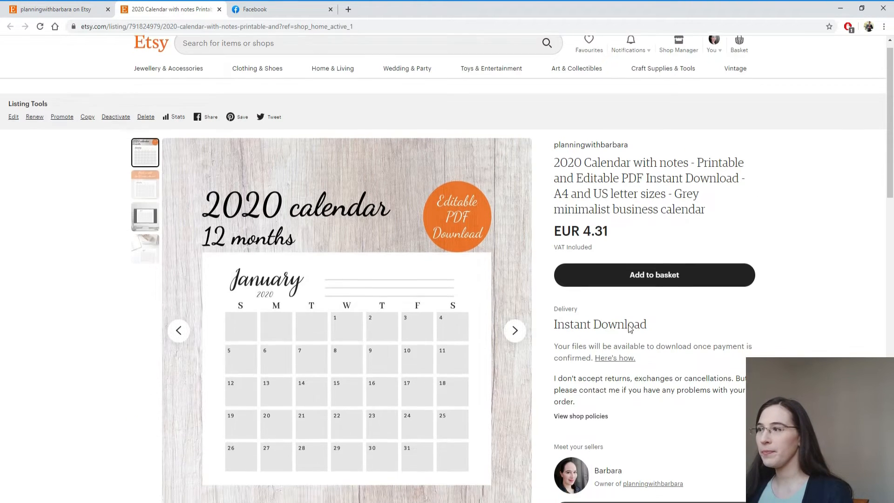
{"action": "scroll", "coordinate": [630, 328], "scroll_direction": "down", "scroll_amount": 2}
{"action": "left_click", "coordinate": [514, 258]}
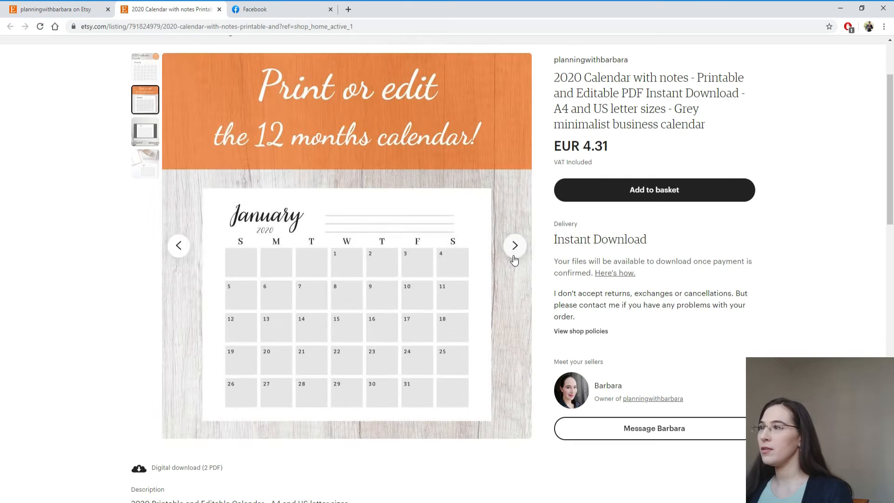
{"action": "left_click", "coordinate": [515, 245]}
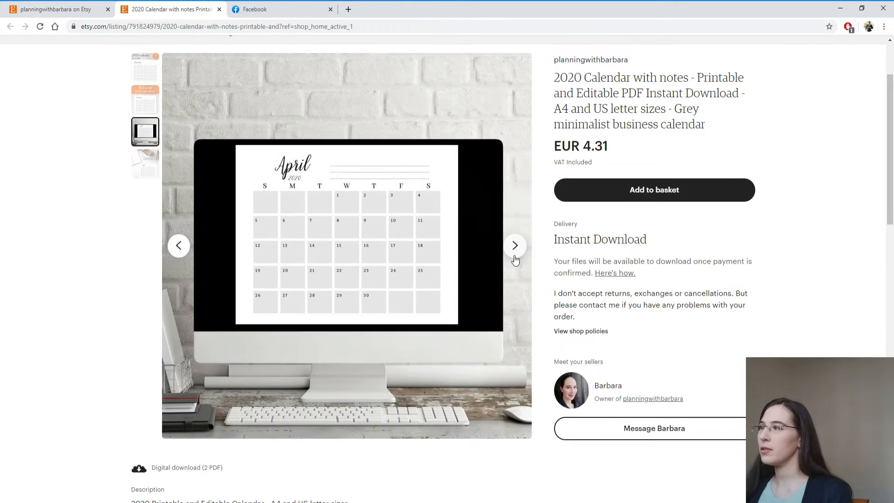
{"action": "left_click", "coordinate": [516, 245]}
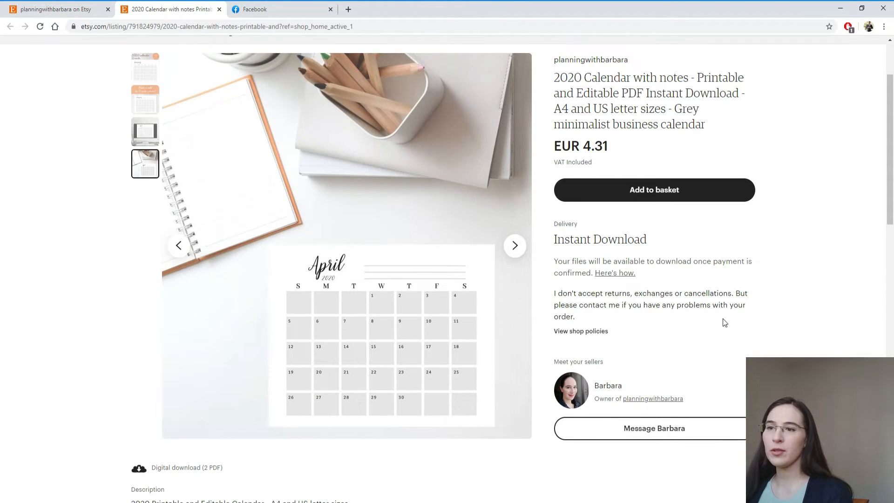
Step: Expand the calendar listing's full description and review it along with the related items and tags below
{"action": "scroll", "coordinate": [721, 330], "scroll_direction": "down", "scroll_amount": 5}
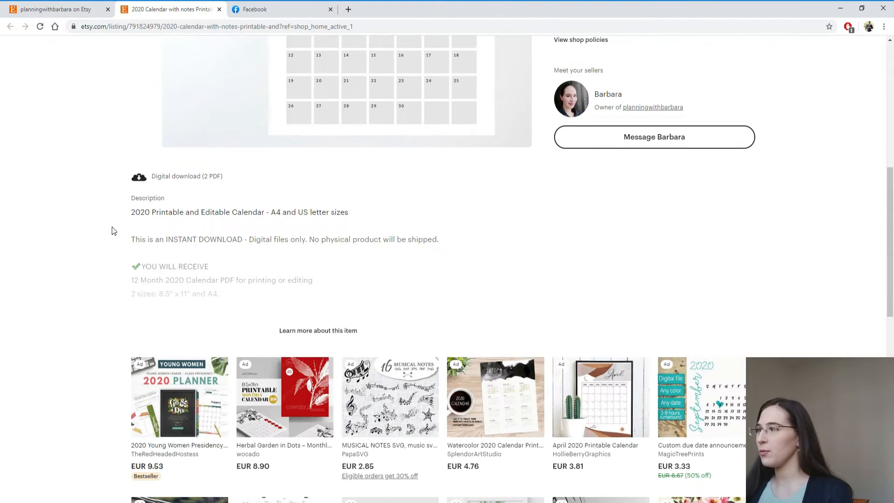
{"action": "left_click", "coordinate": [305, 331]}
{"action": "scroll", "coordinate": [261, 216], "scroll_direction": "down", "scroll_amount": 9}
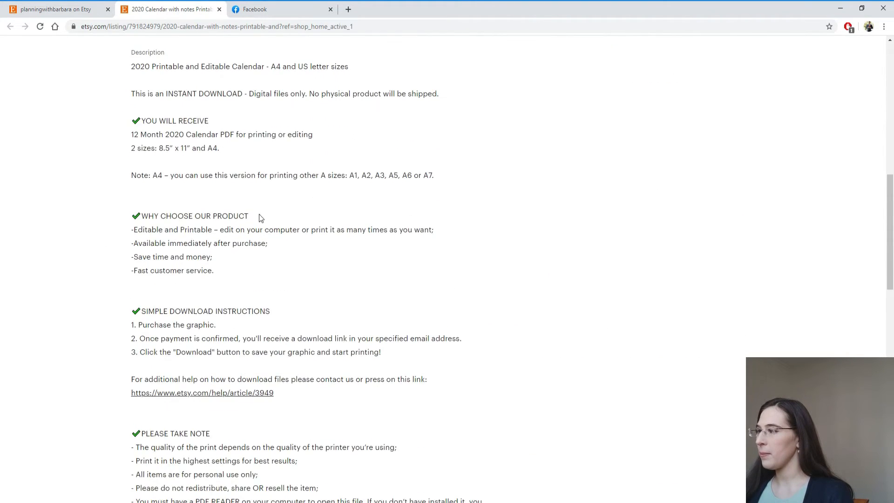
{"action": "scroll", "coordinate": [271, 264], "scroll_direction": "down", "scroll_amount": 6}
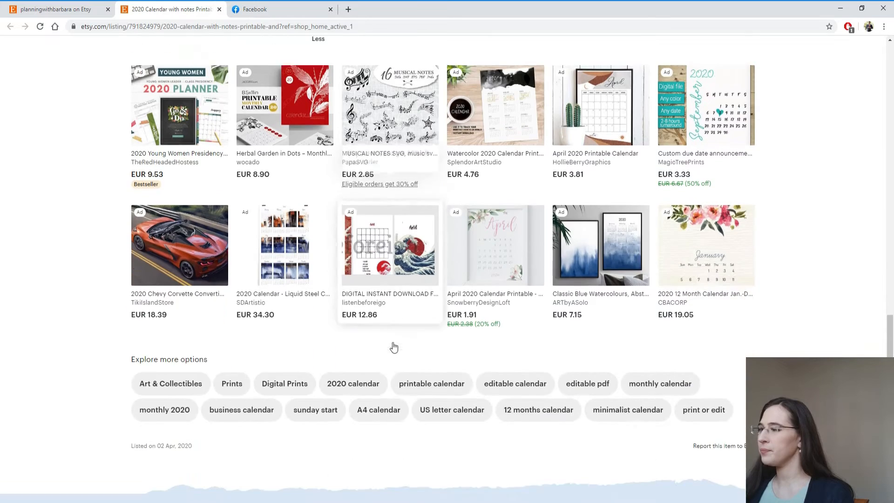
{"action": "mouse_move", "coordinate": [890, 405]}
{"action": "left_mouse_down"}
{"action": "mouse_move", "coordinate": [889, 441]}
{"action": "mouse_move", "coordinate": [890, 375]}
{"action": "mouse_move", "coordinate": [890, 395]}
{"action": "left_mouse_up"}
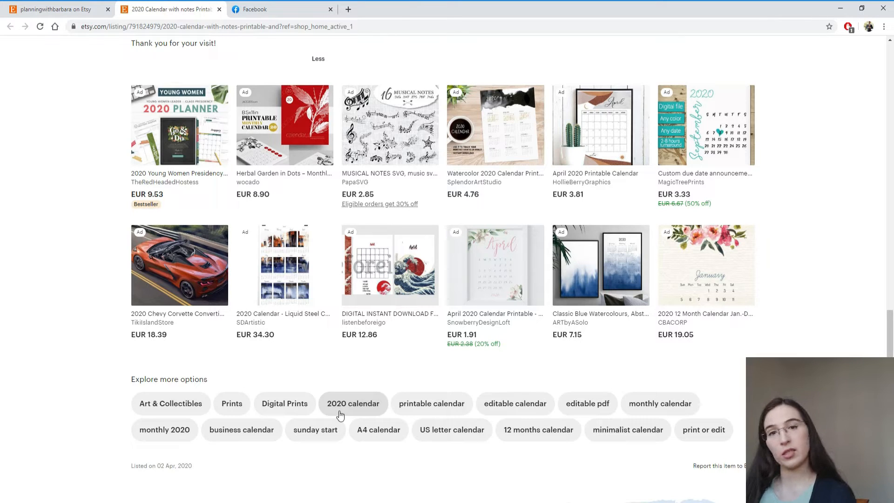
{"action": "left_click_drag", "start_coordinate": [889, 331], "coordinate": [889, 62]}
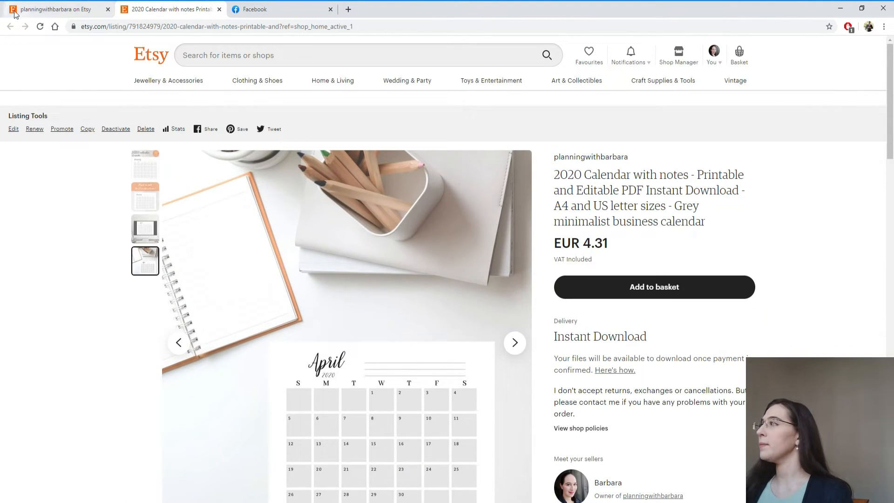
Step: Go from the listing to its shop page and open the shop for editing
{"action": "left_click", "coordinate": [577, 156]}
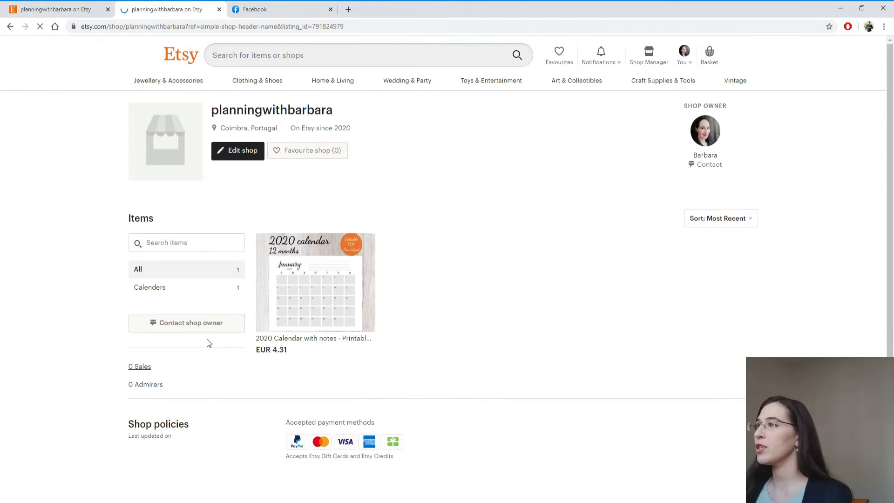
{"action": "left_click", "coordinate": [254, 157]}
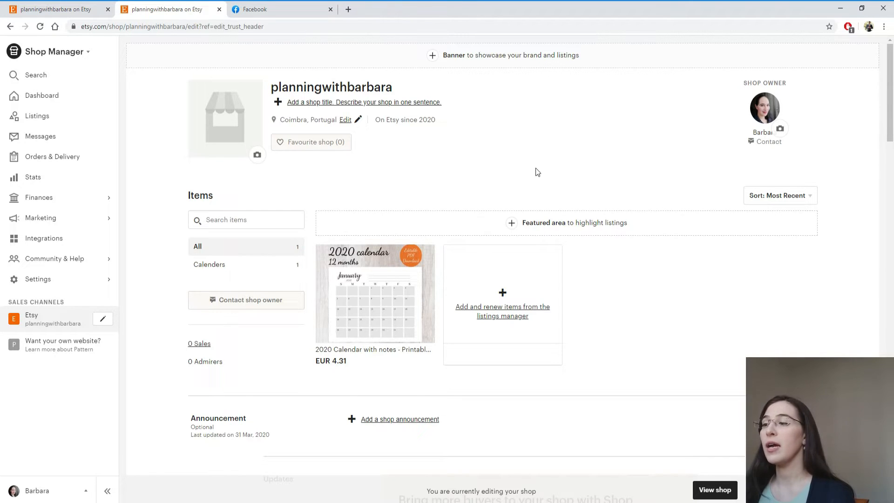
Step: Examine the shop editor's announcement, updates, about, story, web links, shop members and local selling sections
{"action": "scroll", "coordinate": [537, 175], "scroll_direction": "down", "scroll_amount": 4}
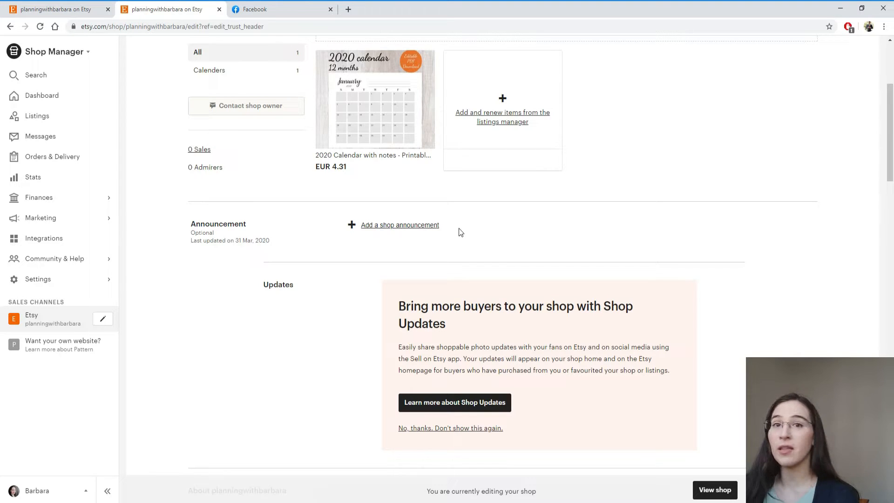
{"action": "scroll", "coordinate": [460, 232], "scroll_direction": "down", "scroll_amount": 1}
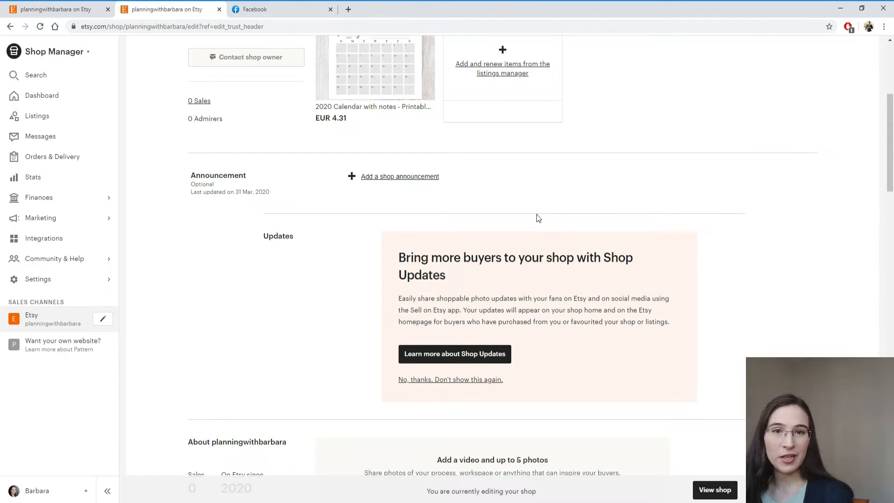
{"action": "scroll", "coordinate": [538, 218], "scroll_direction": "down", "scroll_amount": 6}
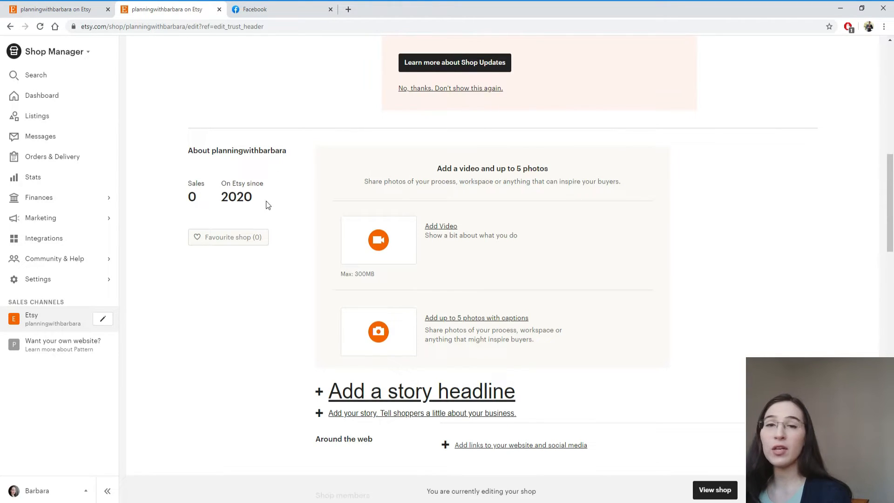
{"action": "scroll", "coordinate": [499, 253], "scroll_direction": "down", "scroll_amount": 1}
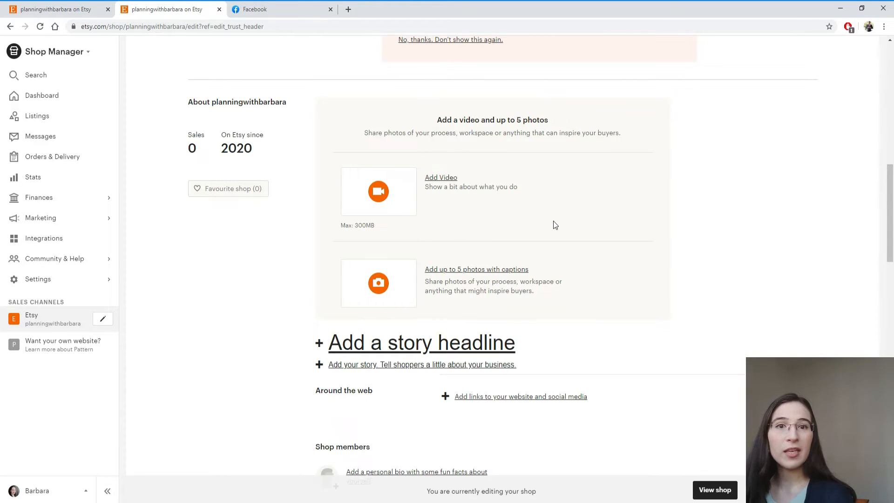
{"action": "scroll", "coordinate": [351, 245], "scroll_direction": "down", "scroll_amount": 2}
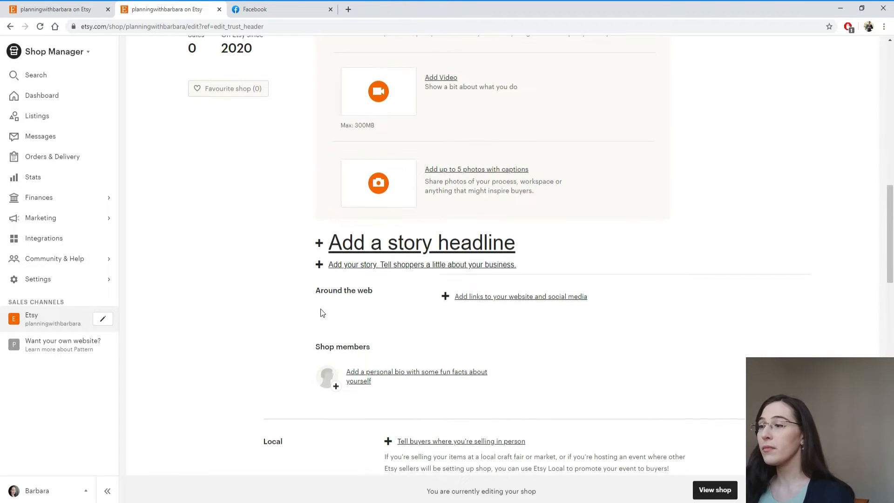
{"action": "scroll", "coordinate": [319, 311], "scroll_direction": "down", "scroll_amount": 2}
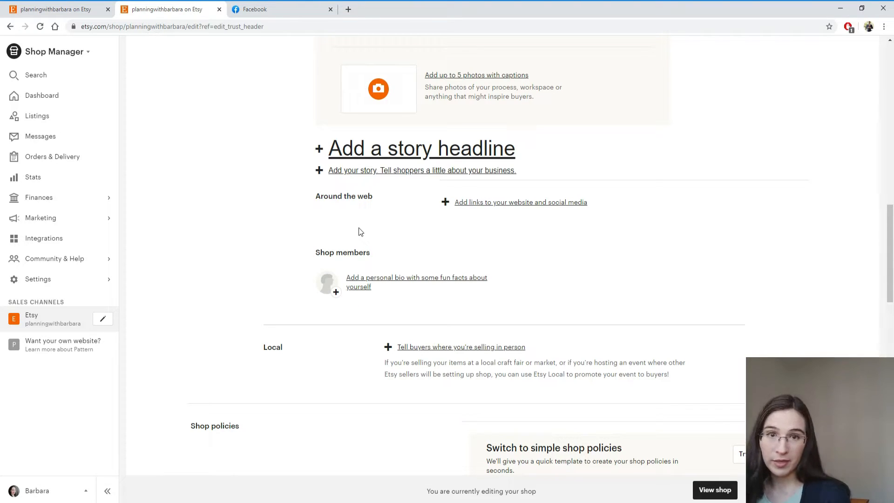
{"action": "scroll", "coordinate": [361, 232], "scroll_direction": "down", "scroll_amount": 3}
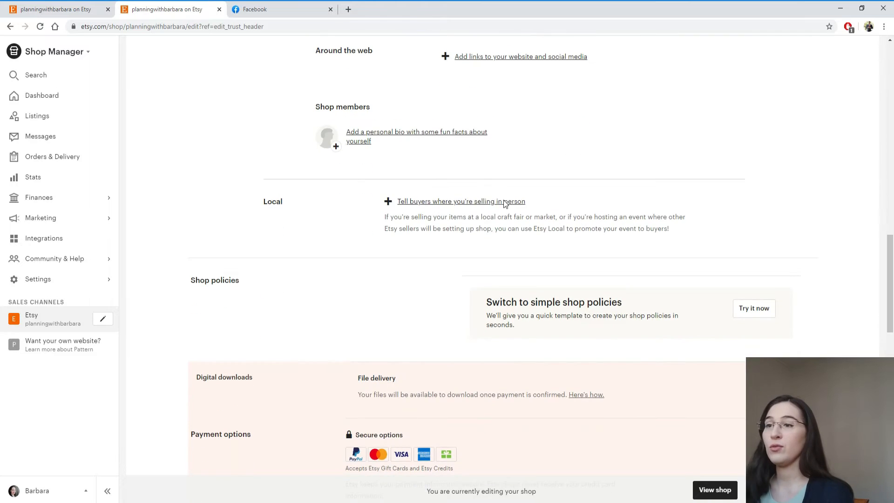
Step: Examine the shop policies, payment options, returns and exchanges, frequently asked questions and seller details in the shop editor
{"action": "scroll", "coordinate": [279, 210], "scroll_direction": "down", "scroll_amount": 2}
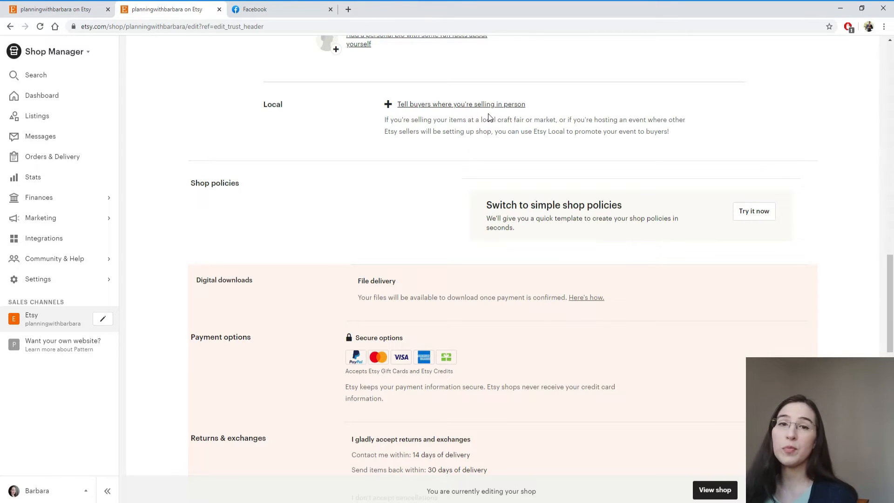
{"action": "scroll", "coordinate": [486, 122], "scroll_direction": "down", "scroll_amount": 3}
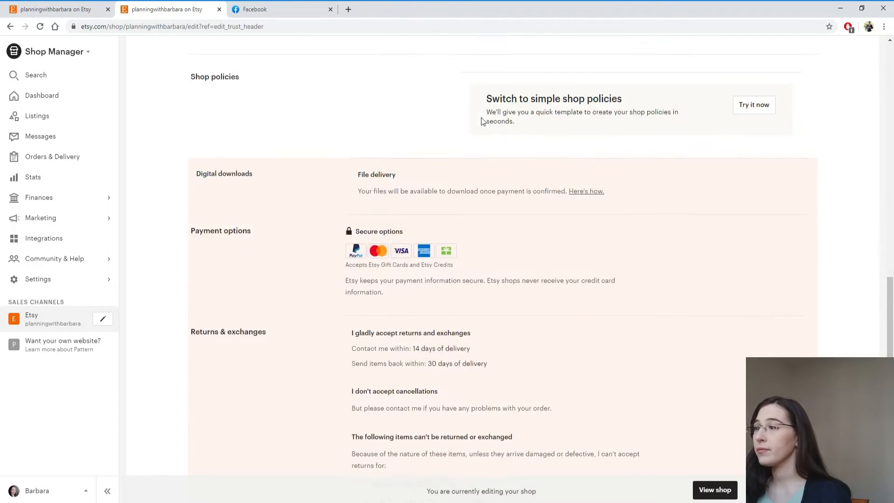
{"action": "scroll", "coordinate": [483, 122], "scroll_direction": "down", "scroll_amount": 1}
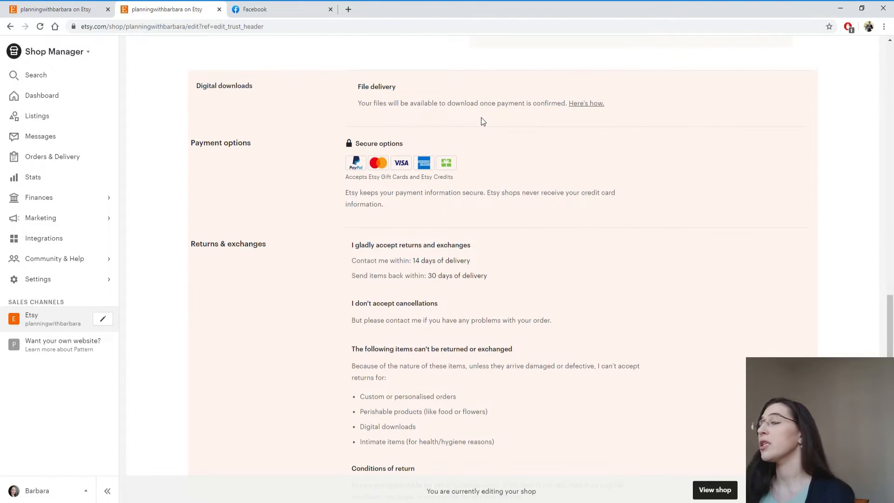
{"action": "scroll", "coordinate": [481, 118], "scroll_direction": "down", "scroll_amount": 5}
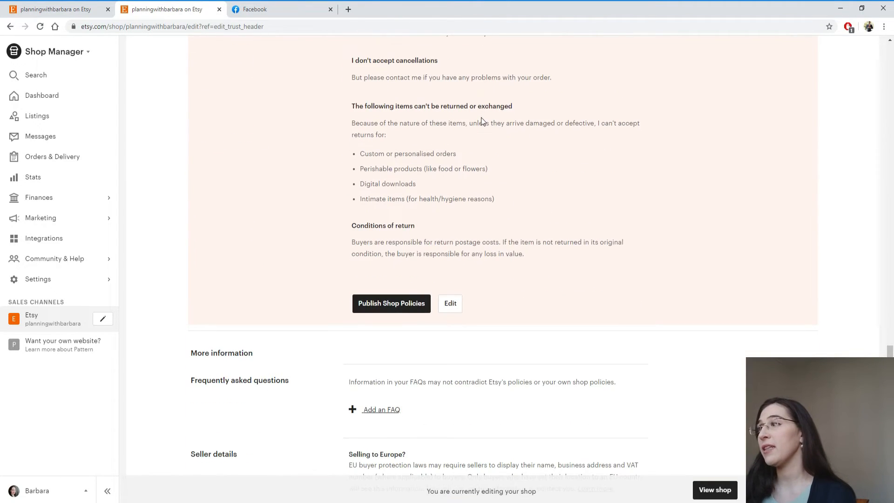
{"action": "scroll", "coordinate": [485, 120], "scroll_direction": "down", "scroll_amount": 1}
{"action": "scroll", "coordinate": [476, 144], "scroll_direction": "up", "scroll_amount": 6}
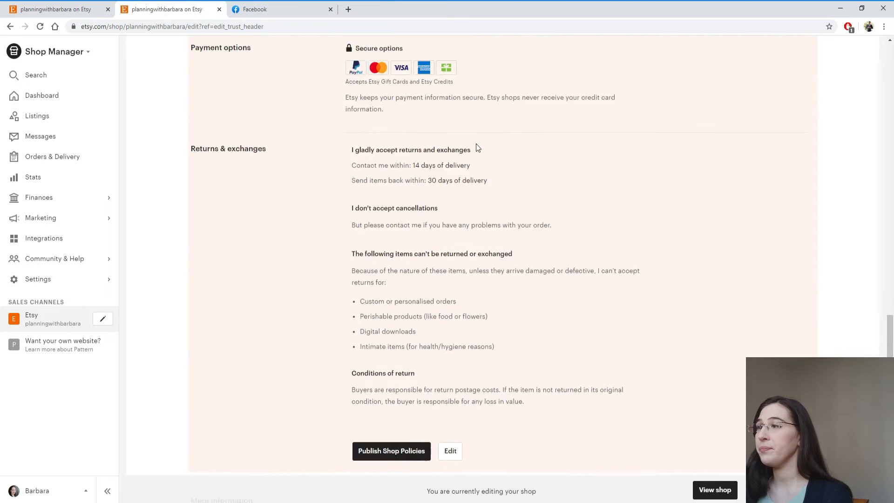
{"action": "scroll", "coordinate": [434, 315], "scroll_direction": "down", "scroll_amount": 3}
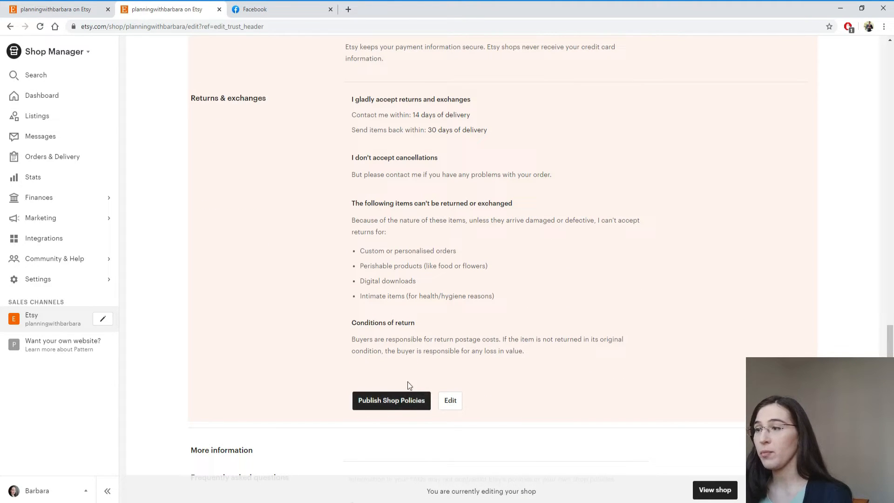
{"action": "scroll", "coordinate": [545, 345], "scroll_direction": "down", "scroll_amount": 5}
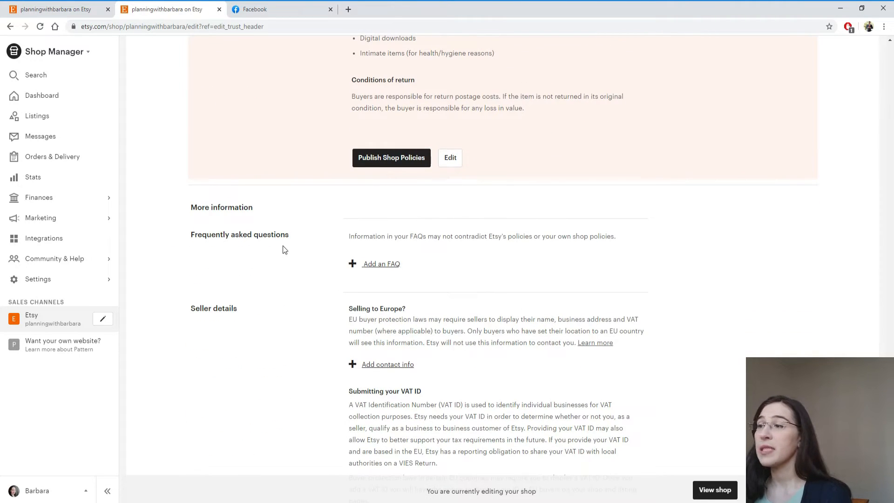
{"action": "scroll", "coordinate": [283, 246], "scroll_direction": "down", "scroll_amount": 2}
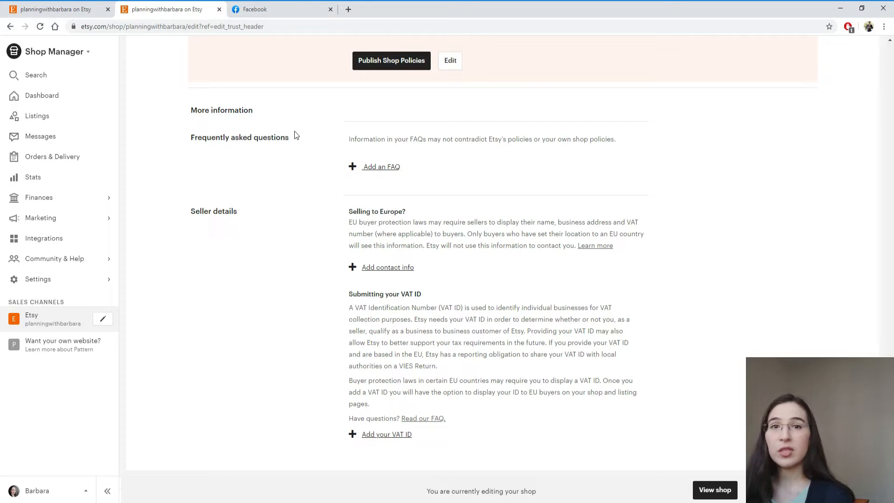
{"action": "scroll", "coordinate": [329, 200], "scroll_direction": "down", "scroll_amount": 1}
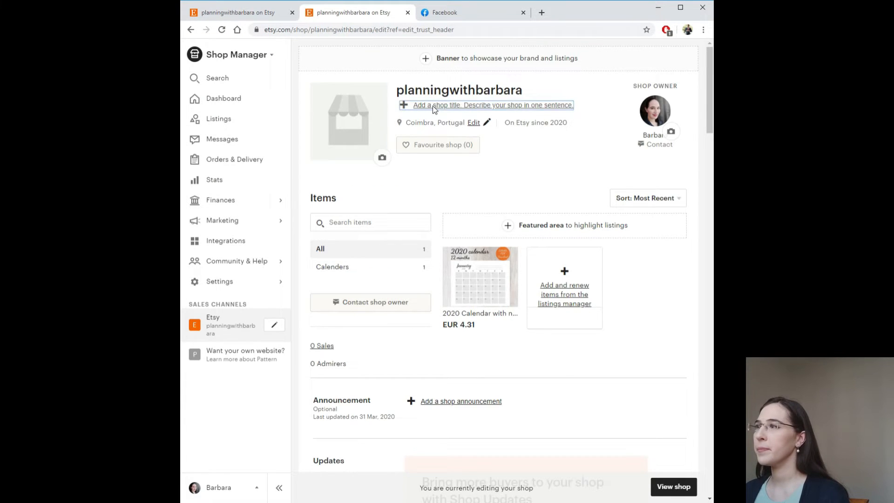
{"action": "left_click", "coordinate": [433, 106]}
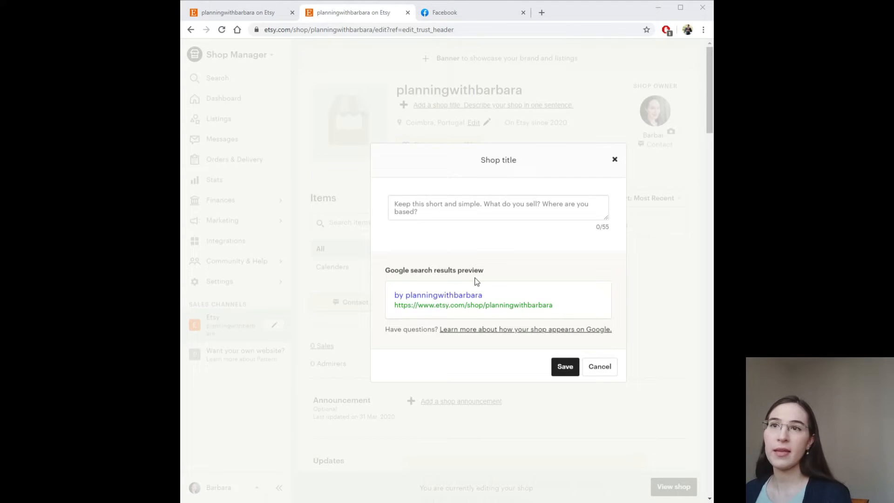
{"action": "left_click", "coordinate": [459, 206]}
{"action": "type", "text": "Calendars, Planners and other tools for you and your bu"}
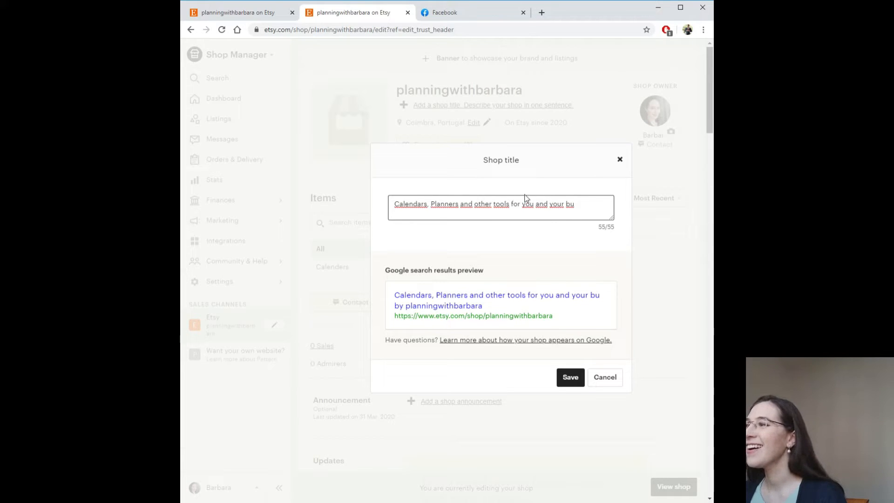
{"action": "left_click_drag", "start_coordinate": [534, 206], "coordinate": [642, 219]}
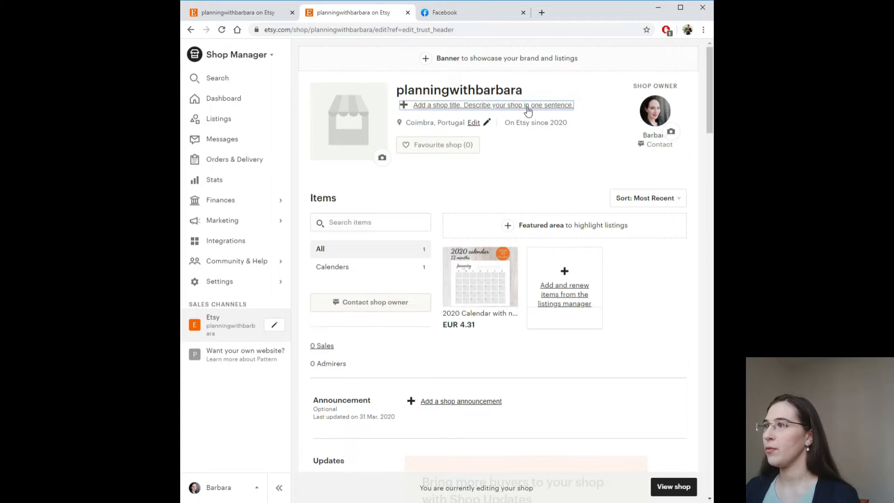
Step: Set the shop title to "Calendars, Planners and other tools." and save it
{"action": "left_click", "coordinate": [512, 105]}
{"action": "type", "text": "Calendars, Planners and other tools for you and your bu"}
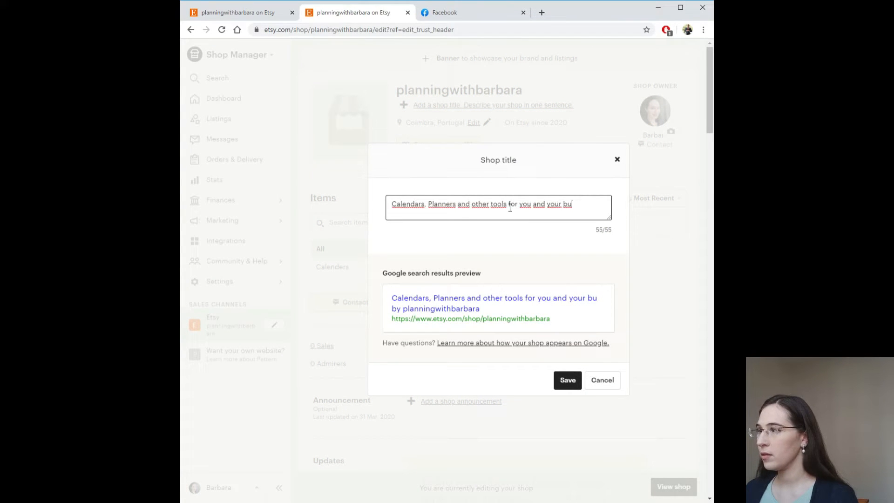
{"action": "left_click_drag", "start_coordinate": [509, 207], "coordinate": [622, 217]}
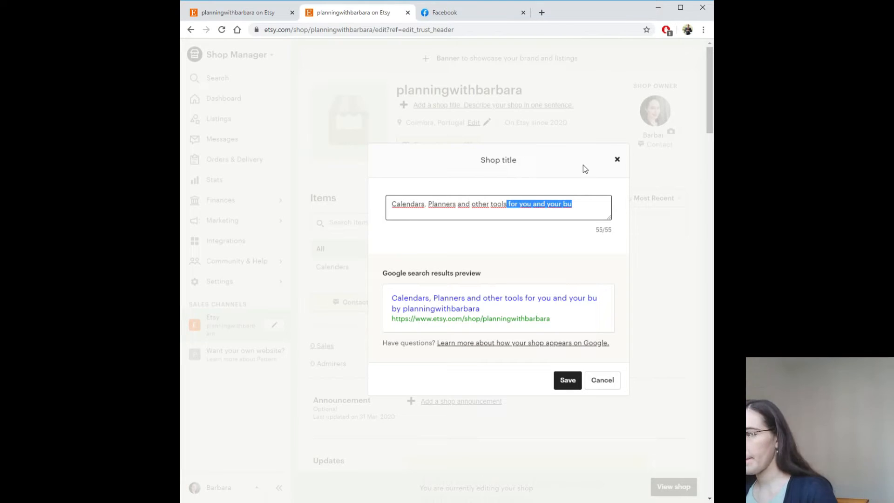
{"action": "key", "text": "BackSpace"}
{"action": "type", "text": "."}
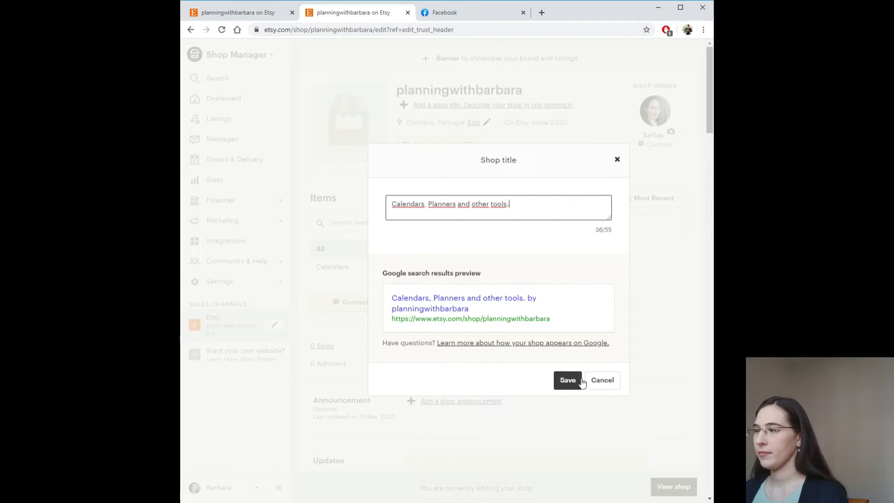
{"action": "left_click", "coordinate": [567, 380]}
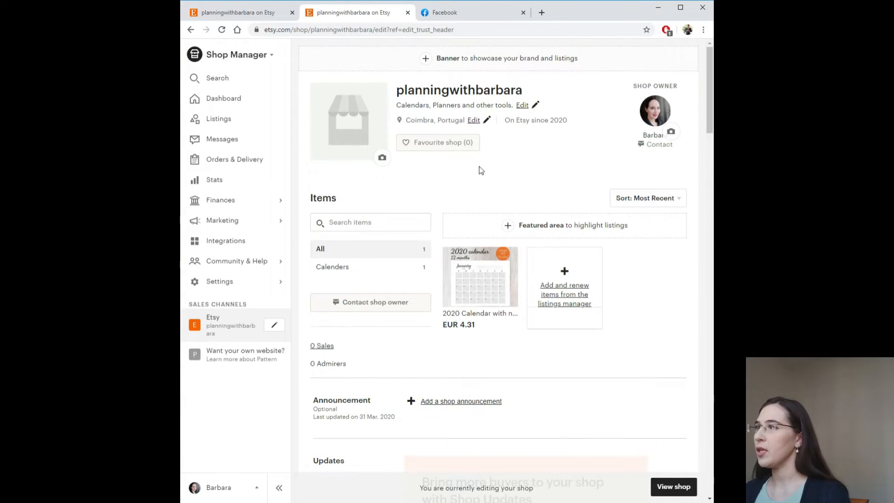
Step: Add a Big Banner to the shop using the desk image with the notebook and laptop, and save it
{"action": "left_click", "coordinate": [483, 67]}
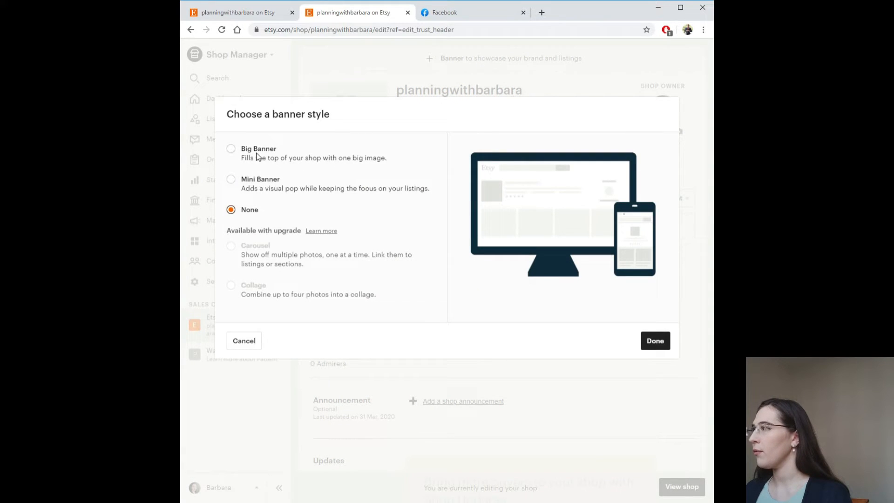
{"action": "left_click", "coordinate": [260, 156]}
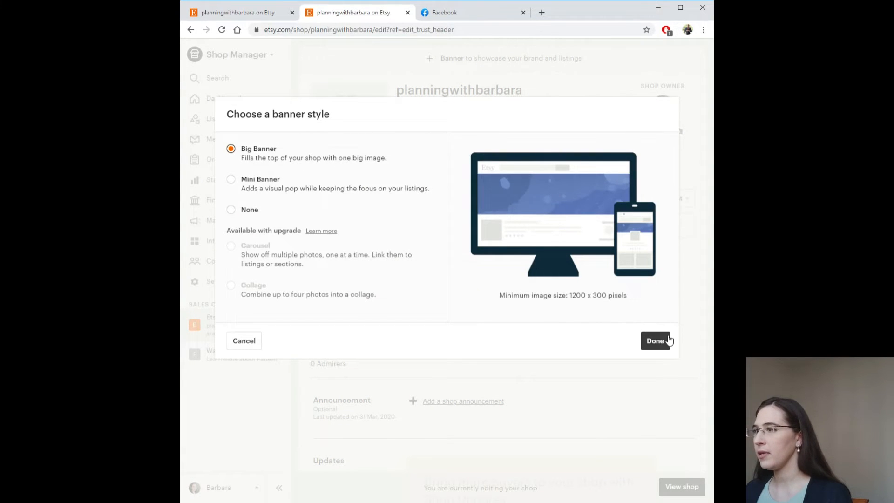
{"action": "left_click", "coordinate": [654, 340]}
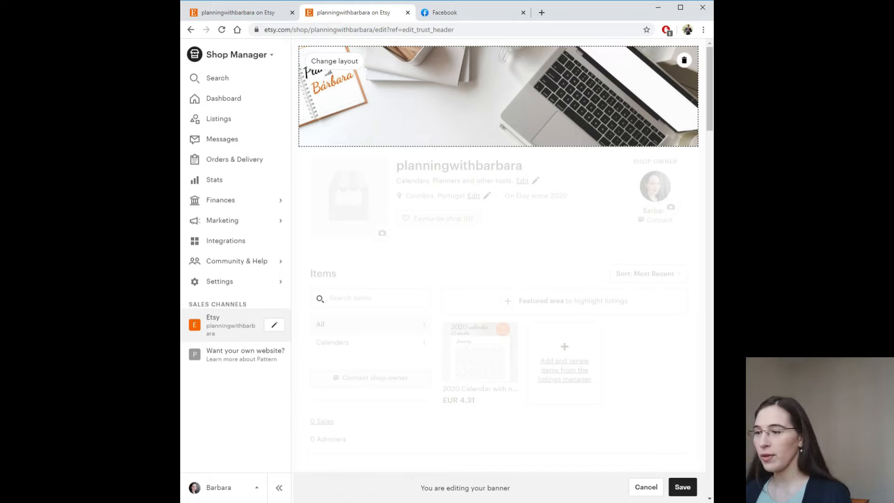
{"action": "left_click", "coordinate": [673, 486]}
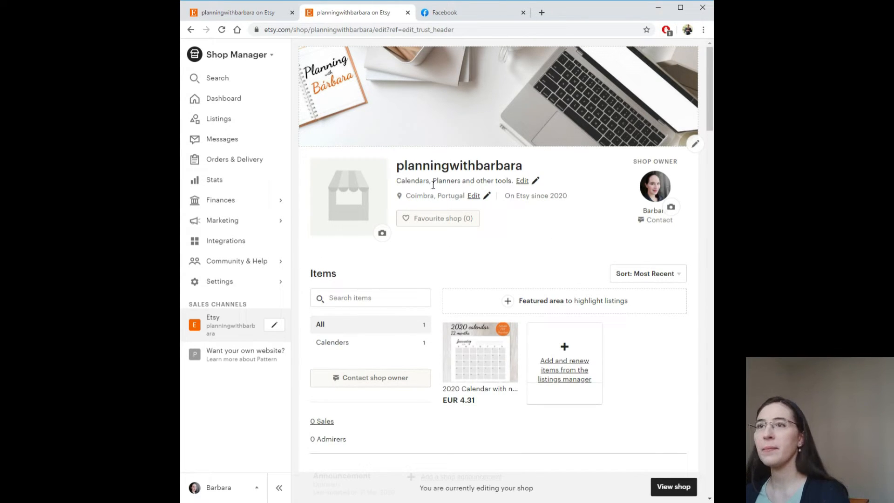
Step: Add the shop's text logo image as the shop icon, save the crop and accept its preview
{"action": "left_click", "coordinate": [382, 234]}
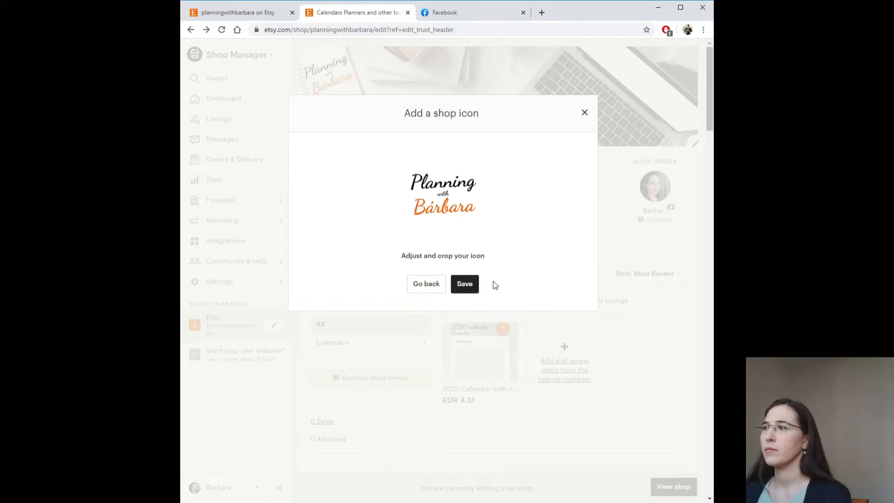
{"action": "left_click", "coordinate": [466, 288]}
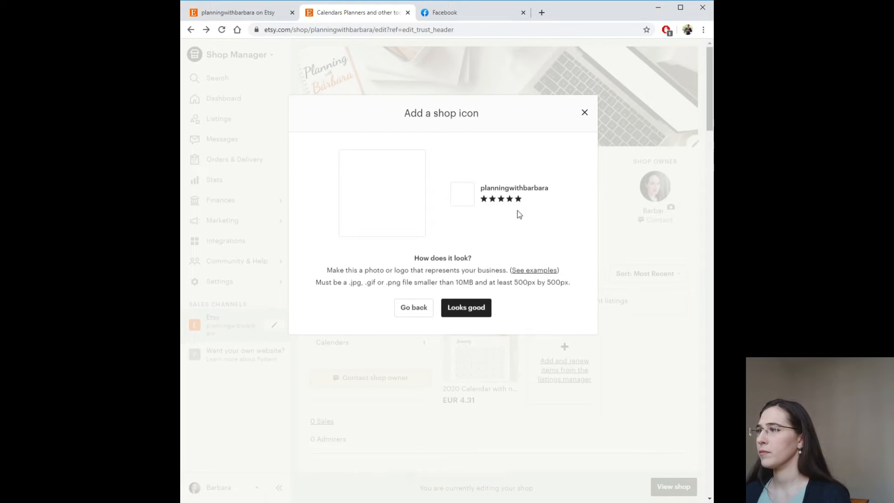
{"action": "left_click", "coordinate": [463, 307]}
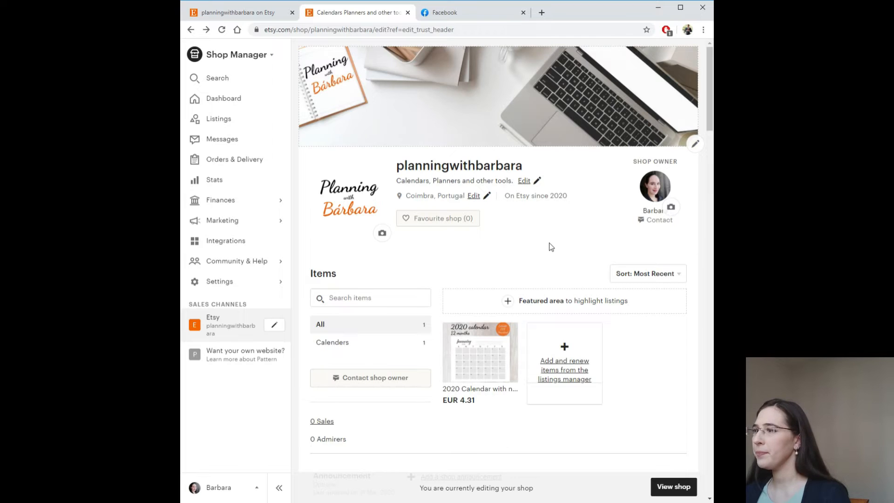
Step: Add and save the shop announcement "Welcome to my shop! New amazing templates are waiting for you!"
{"action": "scroll", "coordinate": [552, 245], "scroll_direction": "down", "scroll_amount": 2}
{"action": "scroll", "coordinate": [558, 279], "scroll_direction": "up", "scroll_amount": 2}
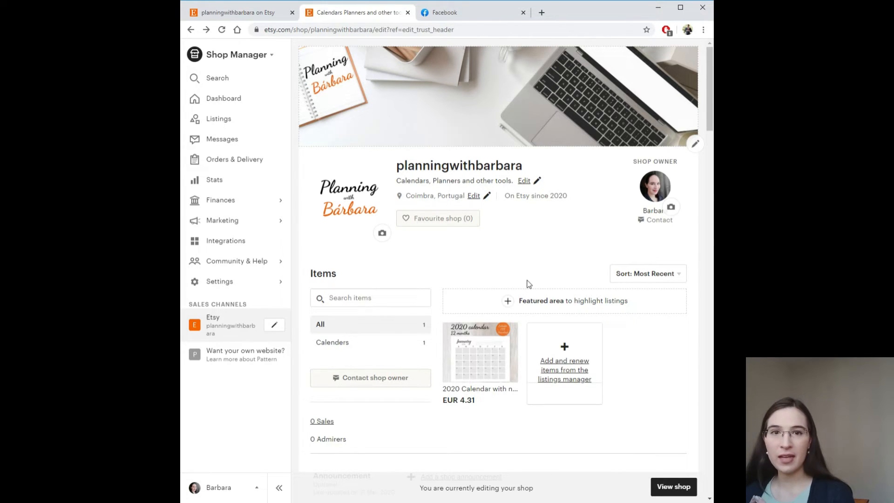
{"action": "scroll", "coordinate": [529, 284], "scroll_direction": "down", "scroll_amount": 3}
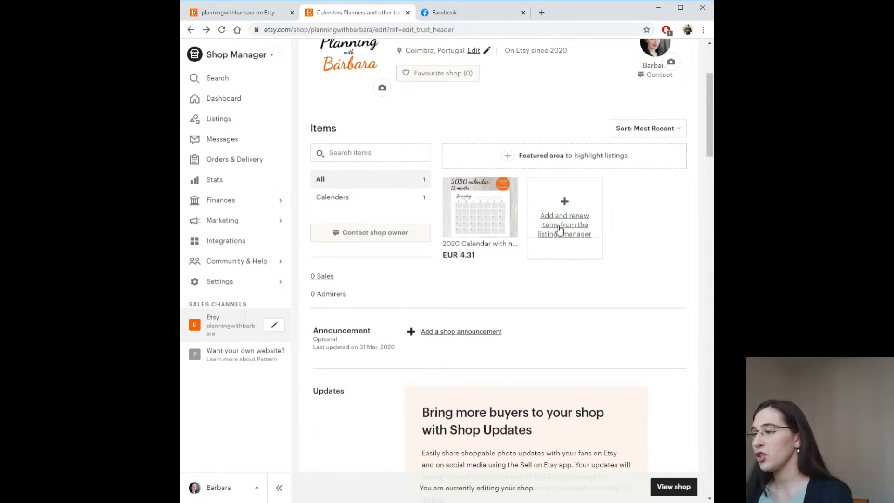
{"action": "scroll", "coordinate": [564, 230], "scroll_direction": "down", "scroll_amount": 3}
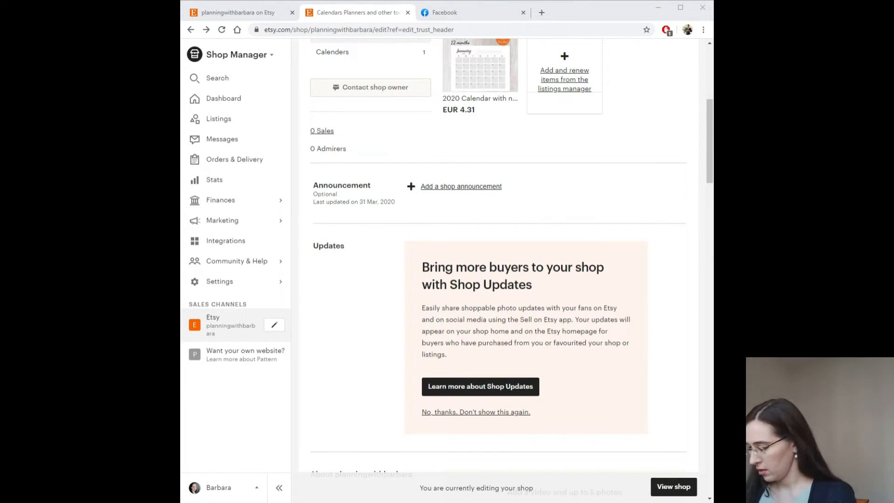
{"action": "left_click", "coordinate": [449, 187]}
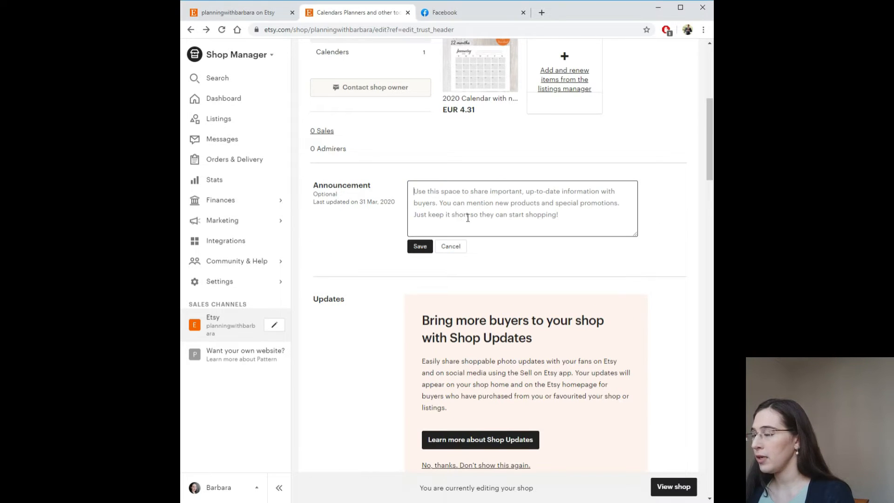
{"action": "type", "text": "Welcome to my shop! New amazing templates are waiting for you!"}
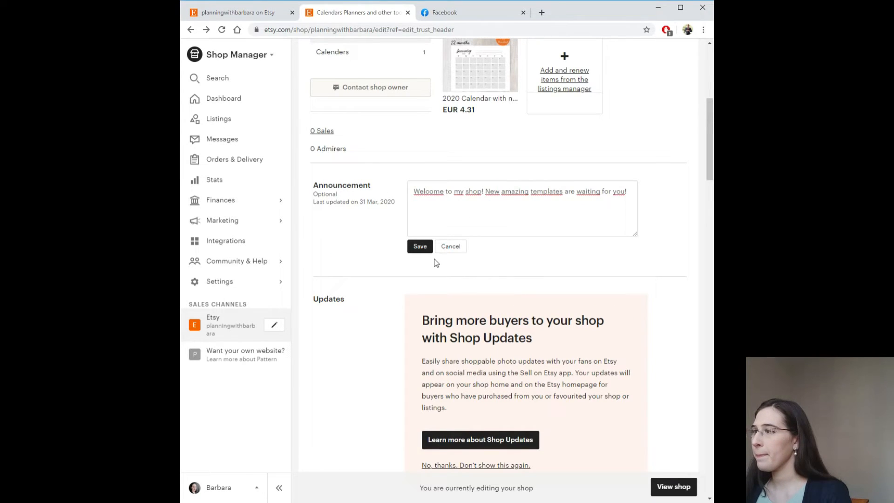
{"action": "left_click", "coordinate": [420, 246]}
Step: Start adding a shop member with a personal bio and fill in the member's name
{"action": "scroll", "coordinate": [558, 257], "scroll_direction": "down", "scroll_amount": 5}
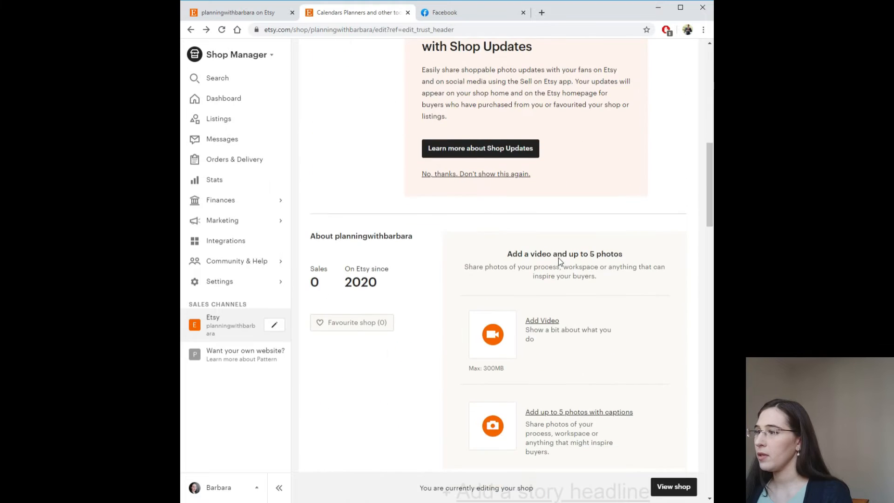
{"action": "scroll", "coordinate": [558, 258], "scroll_direction": "down", "scroll_amount": 6}
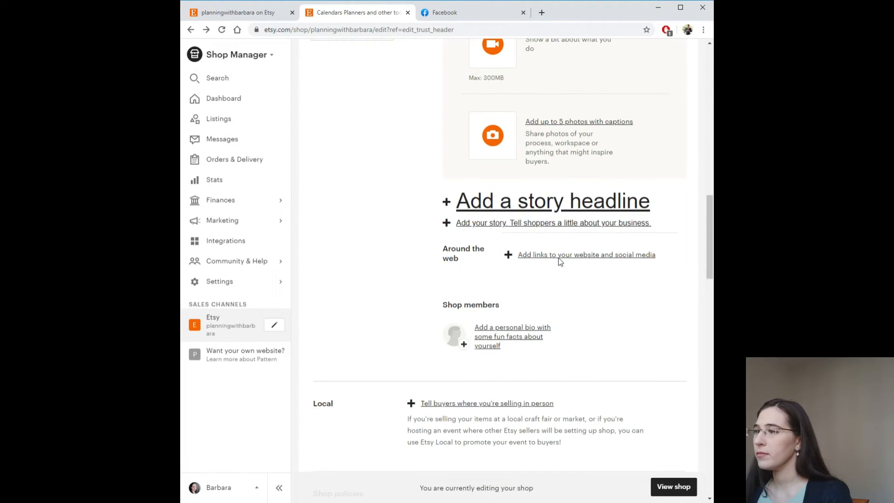
{"action": "scroll", "coordinate": [543, 225], "scroll_direction": "down", "scroll_amount": 1}
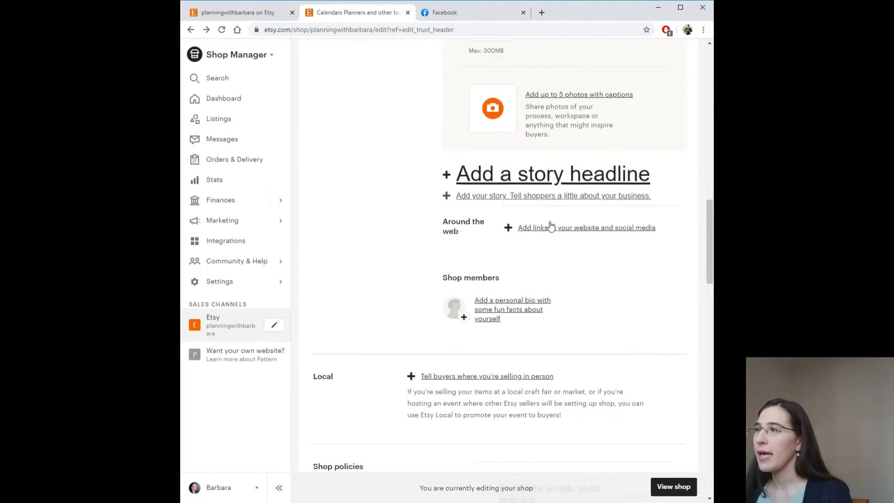
{"action": "scroll", "coordinate": [555, 216], "scroll_direction": "up", "scroll_amount": 4}
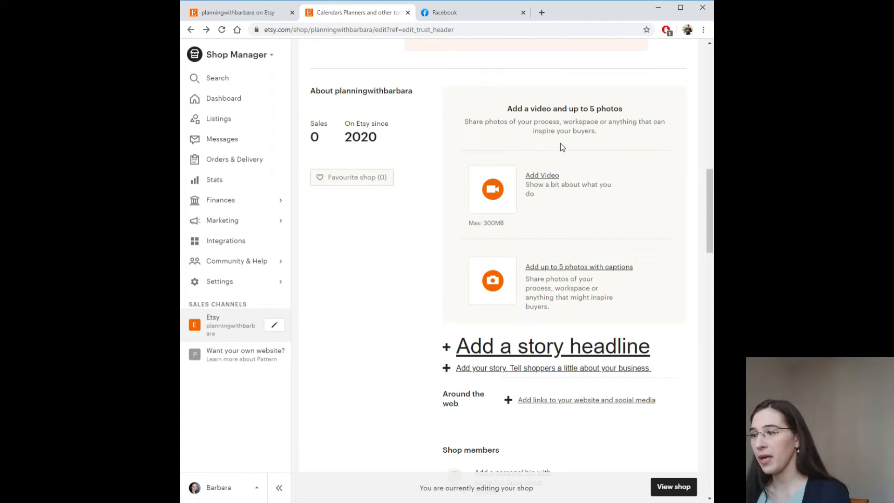
{"action": "scroll", "coordinate": [559, 154], "scroll_direction": "down", "scroll_amount": 2}
{"action": "scroll", "coordinate": [553, 169], "scroll_direction": "down", "scroll_amount": 5}
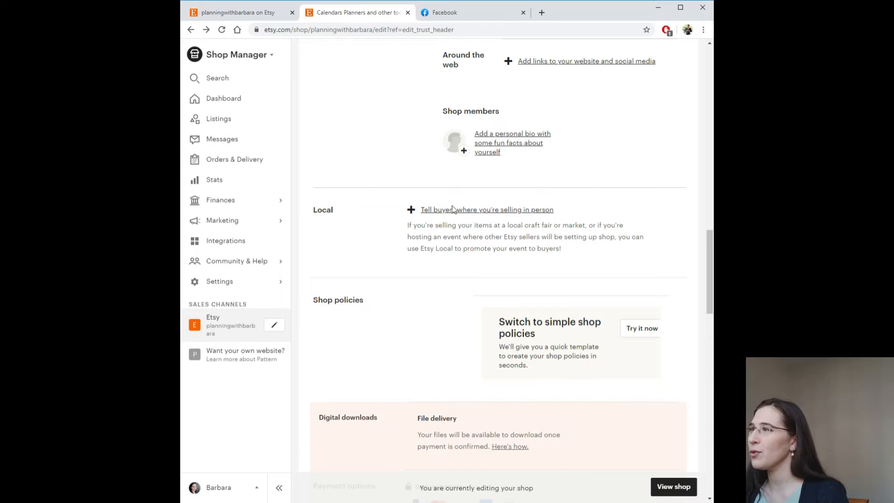
{"action": "left_click", "coordinate": [510, 148]}
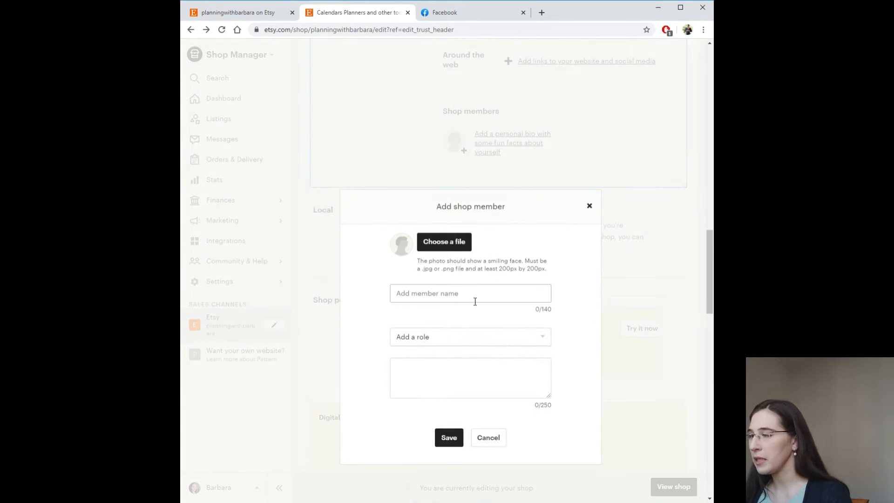
{"action": "left_click", "coordinate": [475, 292]}
{"action": "left_click", "coordinate": [481, 312]}
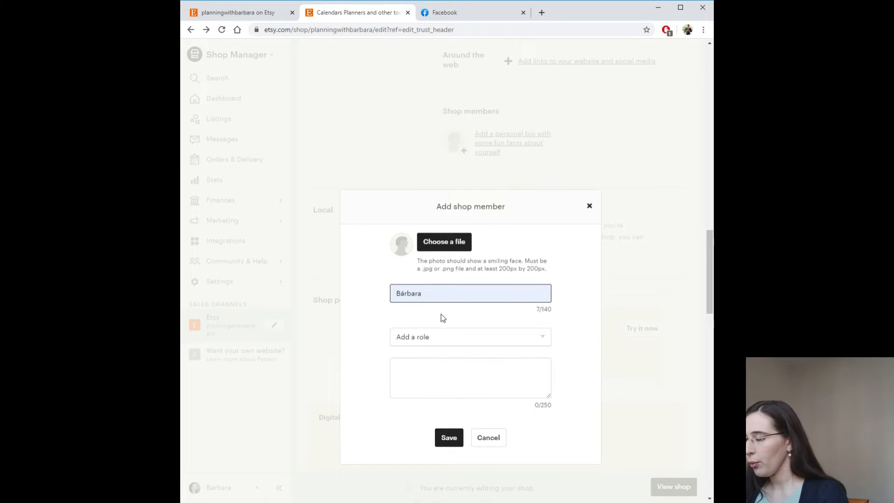
{"action": "scroll", "coordinate": [453, 349], "scroll_direction": "down", "scroll_amount": 2}
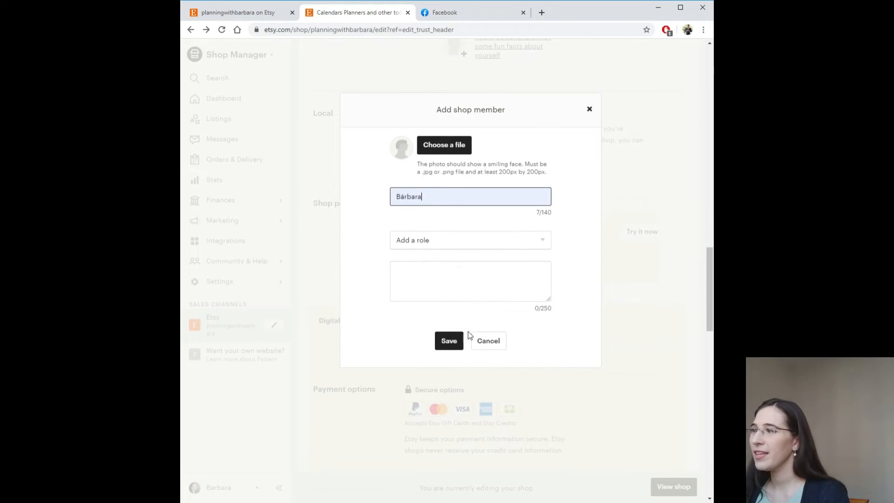
Step: Assign the roles Owner, Designer and Maker to the shop member
{"action": "left_click", "coordinate": [482, 245]}
{"action": "left_click", "coordinate": [483, 259]}
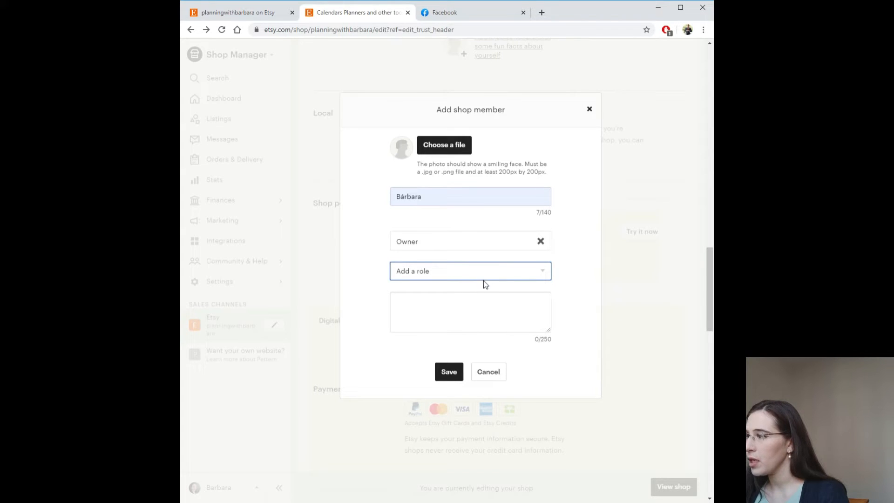
{"action": "left_click", "coordinate": [452, 332]}
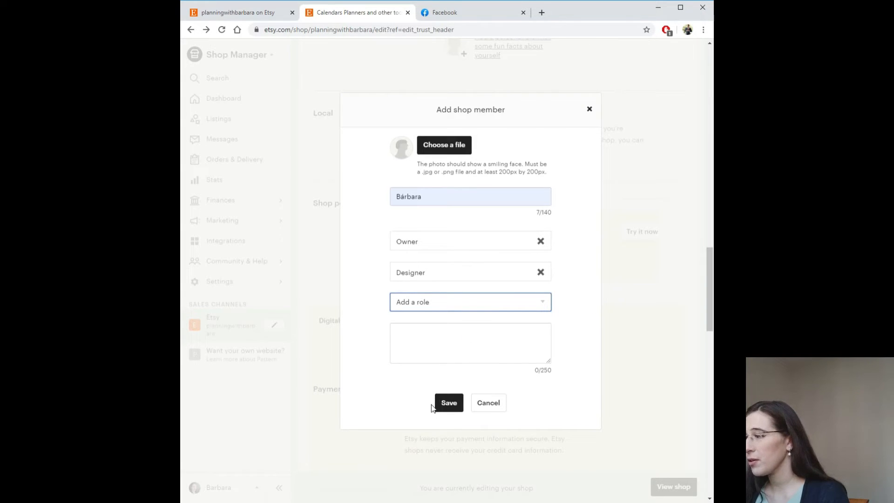
{"action": "left_click", "coordinate": [427, 380]}
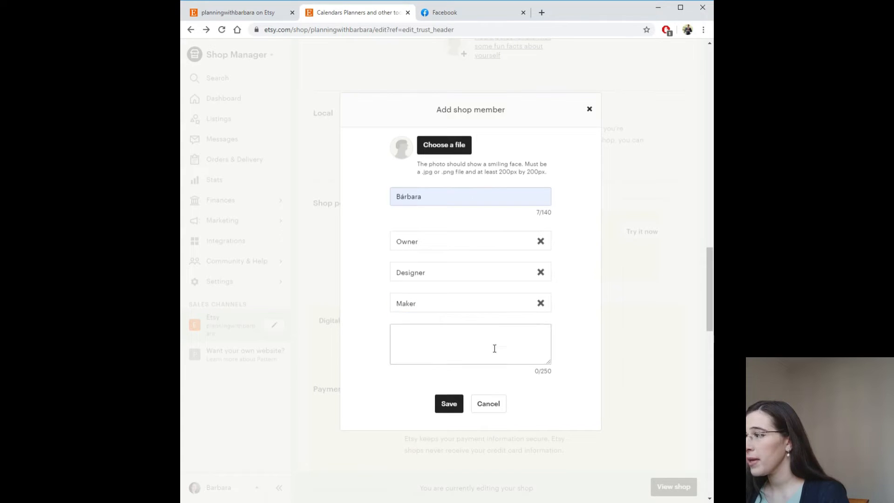
Step: Enter "Let´s plan together!" as the shop member's bio and save the member
{"action": "left_click", "coordinate": [489, 349]}
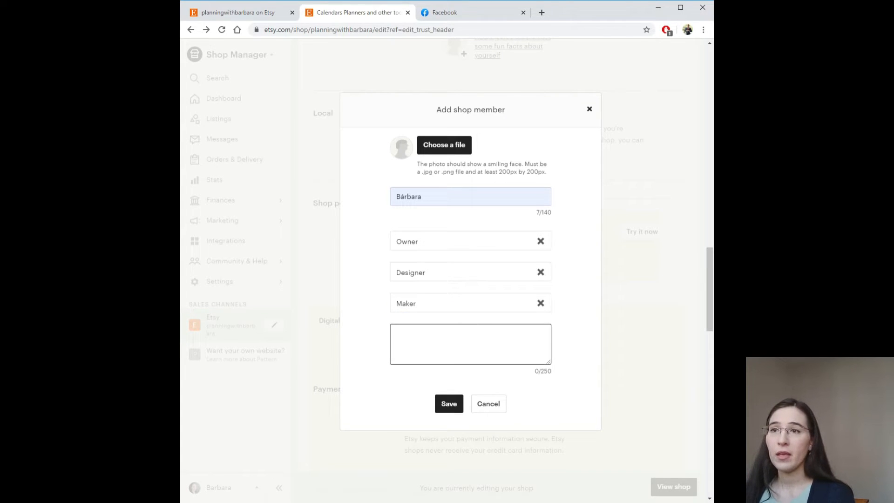
{"action": "key", "text": "alt+Tab"}
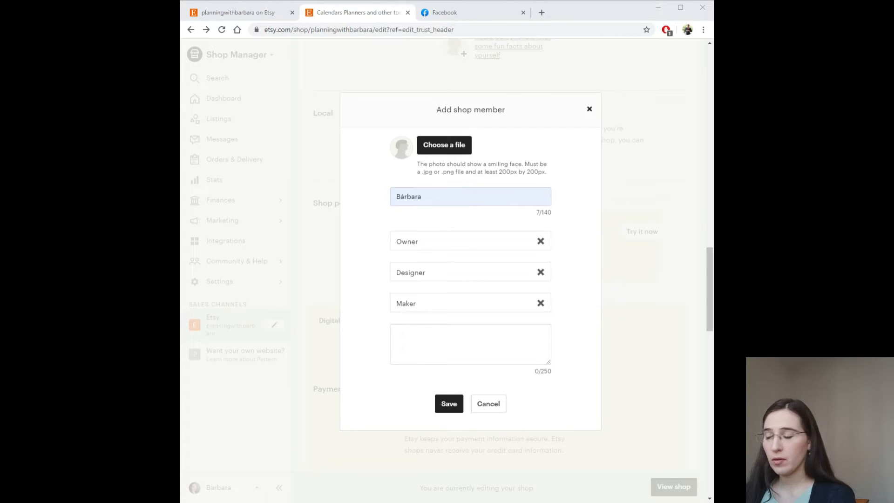
{"action": "left_click", "coordinate": [483, 356]}
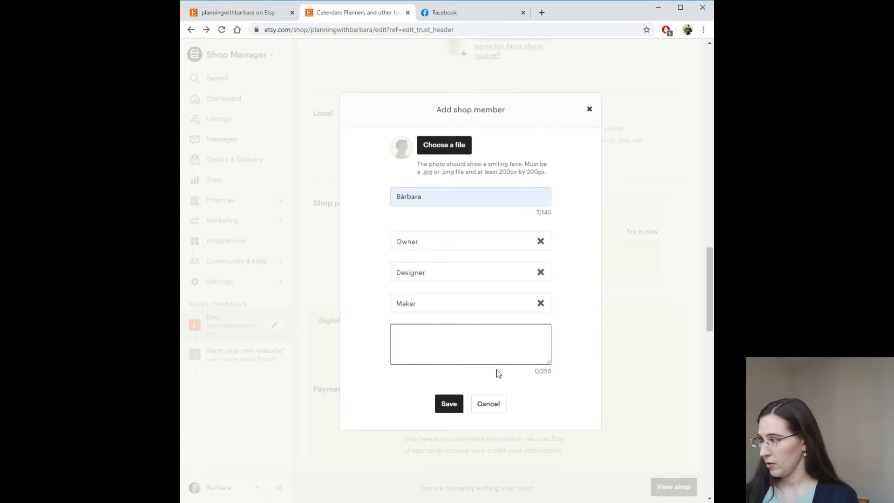
{"action": "type", "text": "Let´s plan together!"}
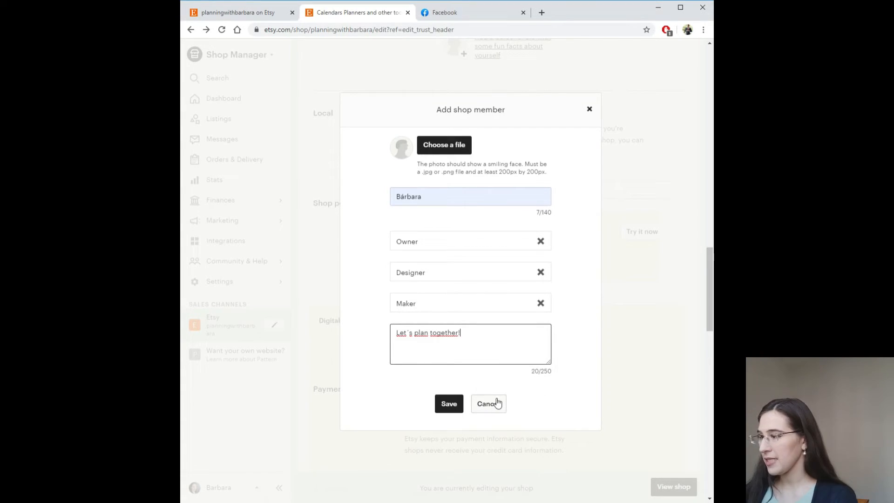
{"action": "left_click", "coordinate": [446, 411]}
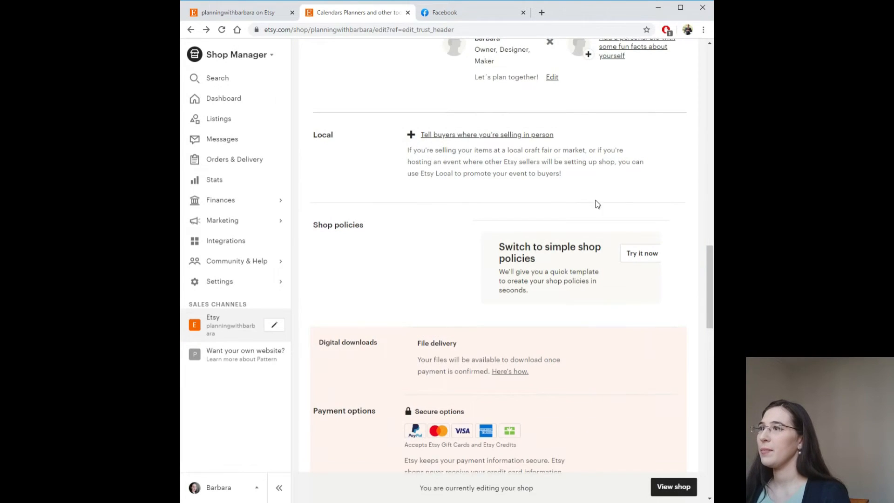
Step: Set the story headline in the About section to "A goal without a plan is just a wish." and save it
{"action": "mouse_move", "coordinate": [706, 252]}
{"action": "left_mouse_down"}
{"action": "mouse_move", "coordinate": [705, 286]}
{"action": "mouse_move", "coordinate": [708, 203]}
{"action": "mouse_move", "coordinate": [709, 234]}
{"action": "left_mouse_up"}
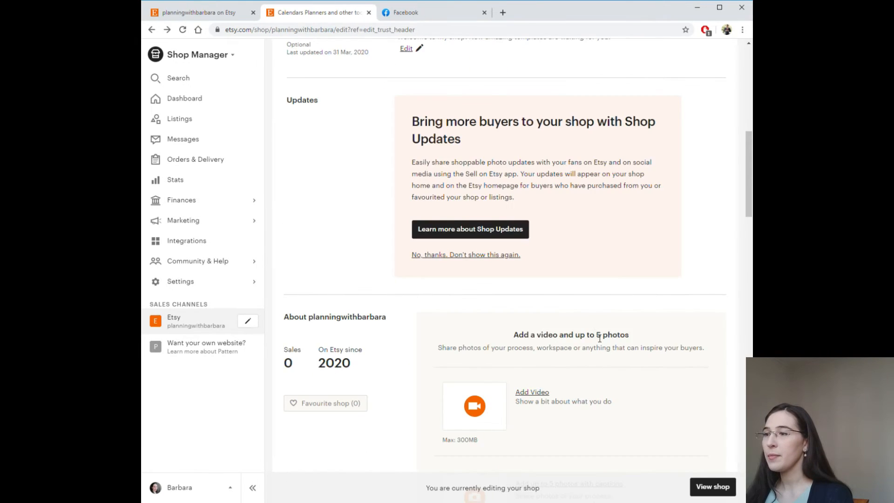
{"action": "scroll", "coordinate": [606, 309], "scroll_direction": "down", "scroll_amount": 4}
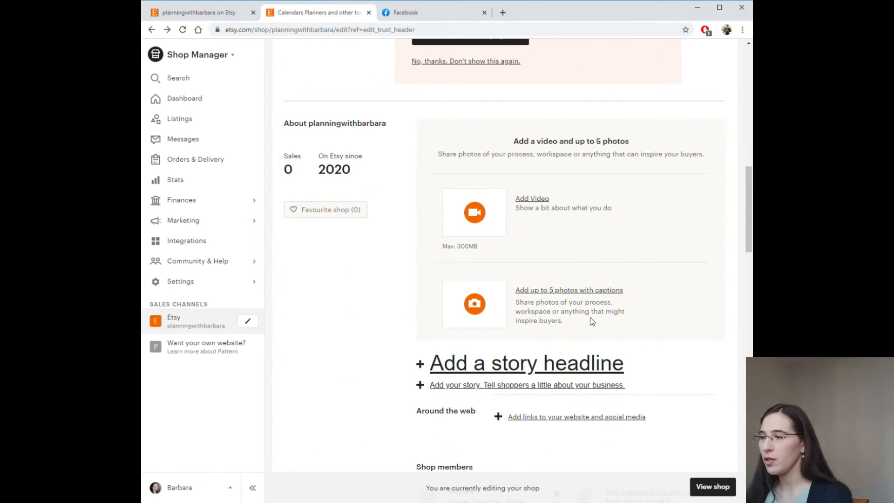
{"action": "scroll", "coordinate": [590, 318], "scroll_direction": "down", "scroll_amount": 1}
{"action": "left_click", "coordinate": [590, 319]}
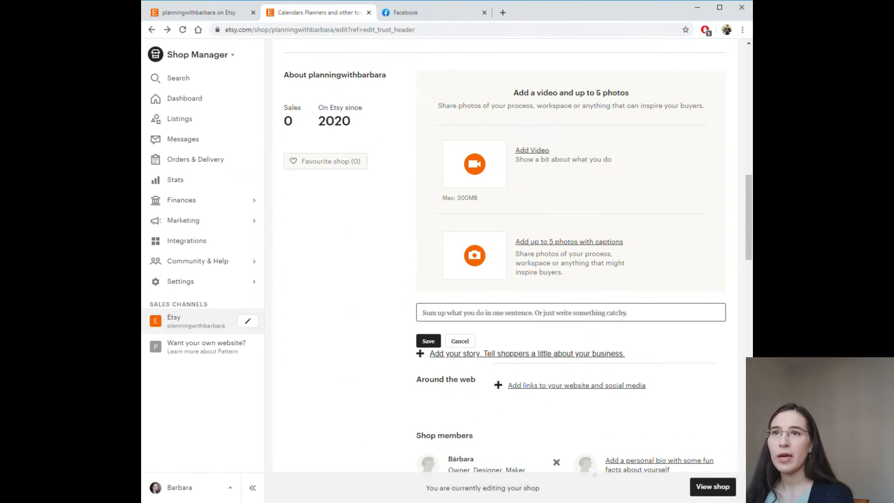
{"action": "key", "text": "alt+Tab"}
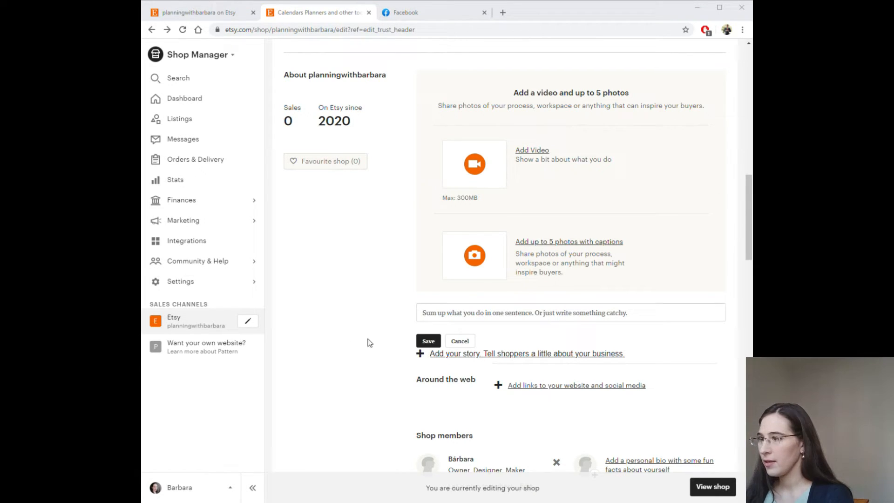
{"action": "left_click", "coordinate": [470, 313]}
{"action": "type", "text": "\"A goal without a plan is just a wish.\""}
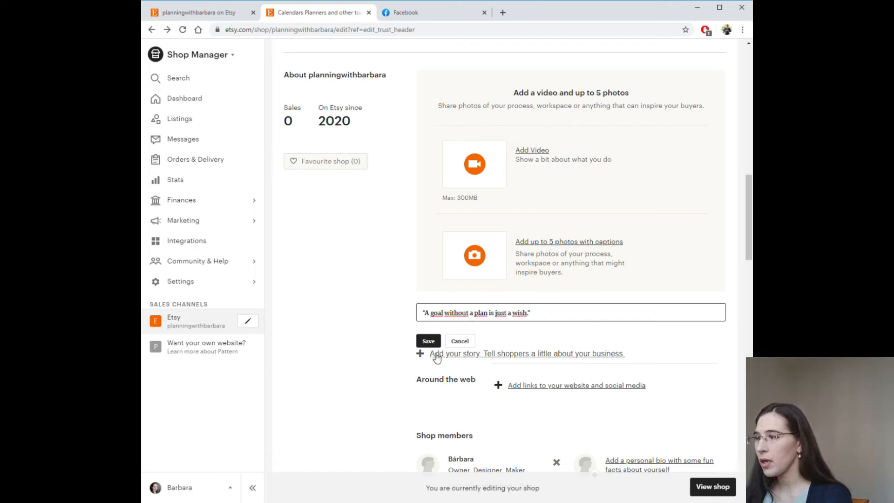
{"action": "left_click", "coordinate": [428, 340]}
Step: Add the prepared story text beginning "I couldn't agree more with Antoine de Saint-Exupéry" to the About section and save it
{"action": "left_click", "coordinate": [445, 361]}
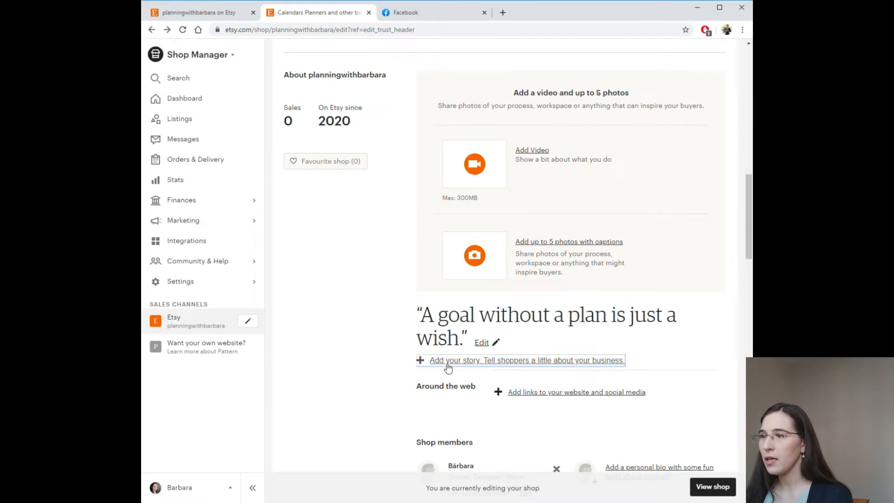
{"action": "key", "text": "alt+Tab"}
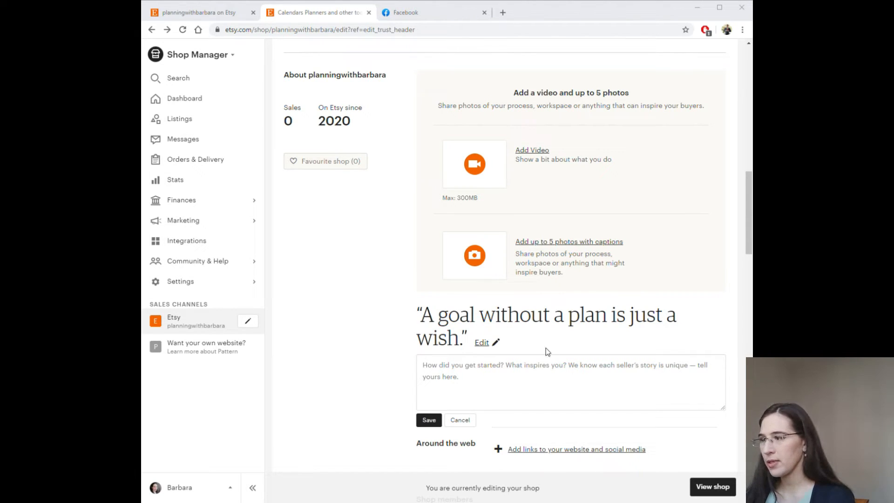
{"action": "left_click", "coordinate": [543, 385]}
{"action": "key", "text": "ctrl+v"}
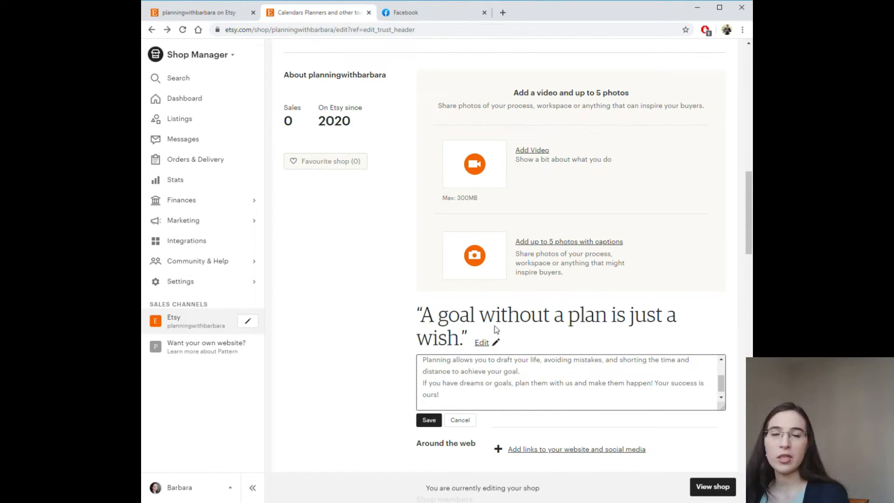
{"action": "scroll", "coordinate": [565, 404], "scroll_direction": "up", "scroll_amount": 1}
{"action": "scroll", "coordinate": [451, 434], "scroll_direction": "up", "scroll_amount": 1}
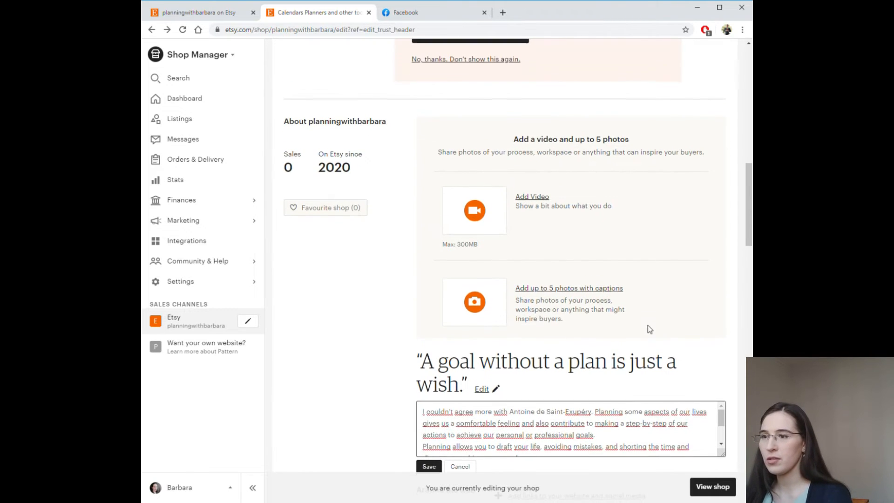
{"action": "scroll", "coordinate": [647, 326], "scroll_direction": "down", "scroll_amount": 2}
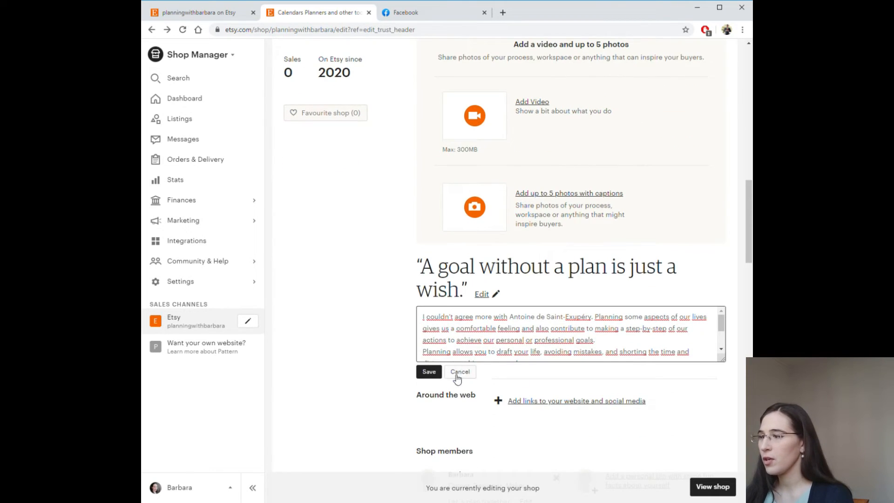
{"action": "left_click", "coordinate": [429, 371]}
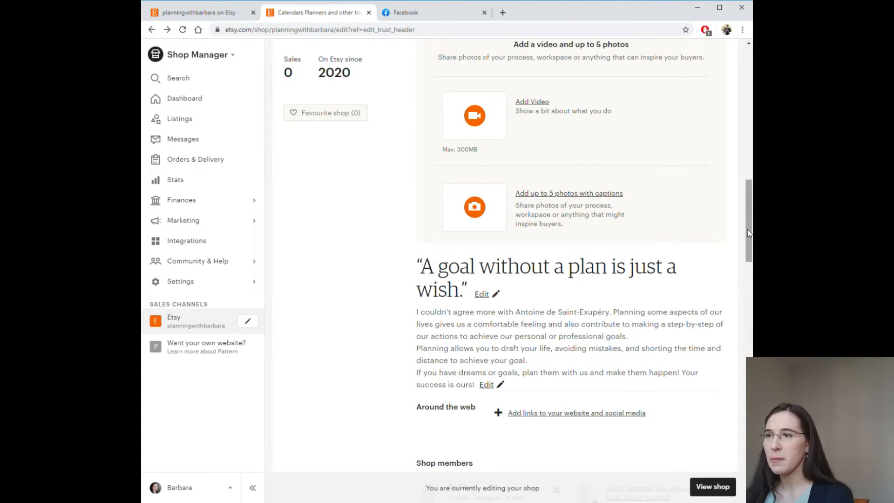
Step: Examine the edited shop page, including the shop members, local selling, shop policies, payment options, and returns and exchanges sections
{"action": "left_click_drag", "start_coordinate": [747, 229], "coordinate": [744, 279]}
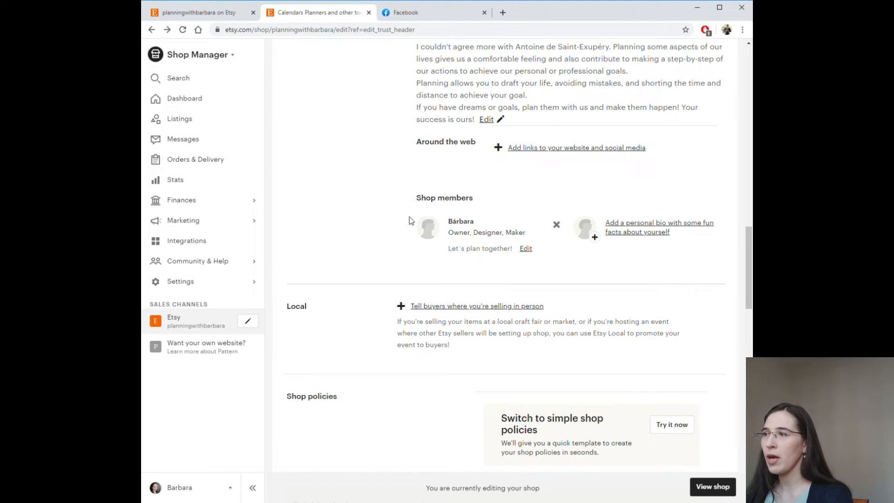
{"action": "left_click_drag", "start_coordinate": [748, 277], "coordinate": [748, 93]}
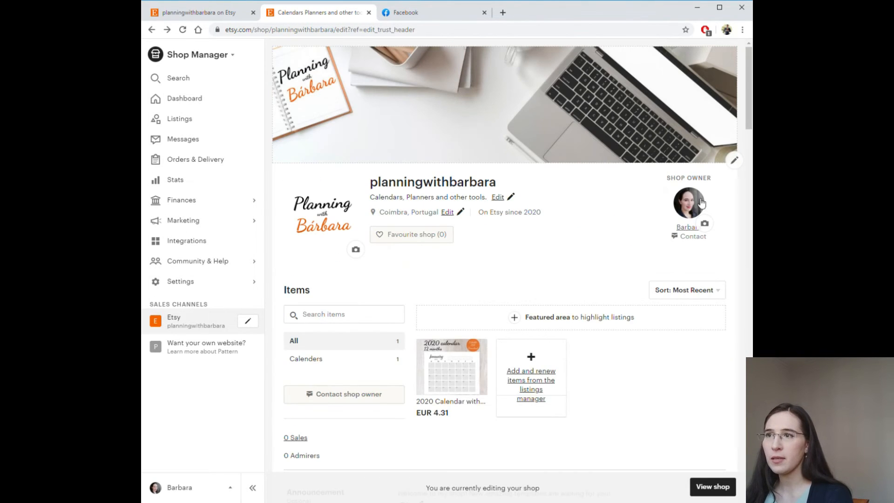
{"action": "scroll", "coordinate": [508, 233], "scroll_direction": "down", "scroll_amount": 15}
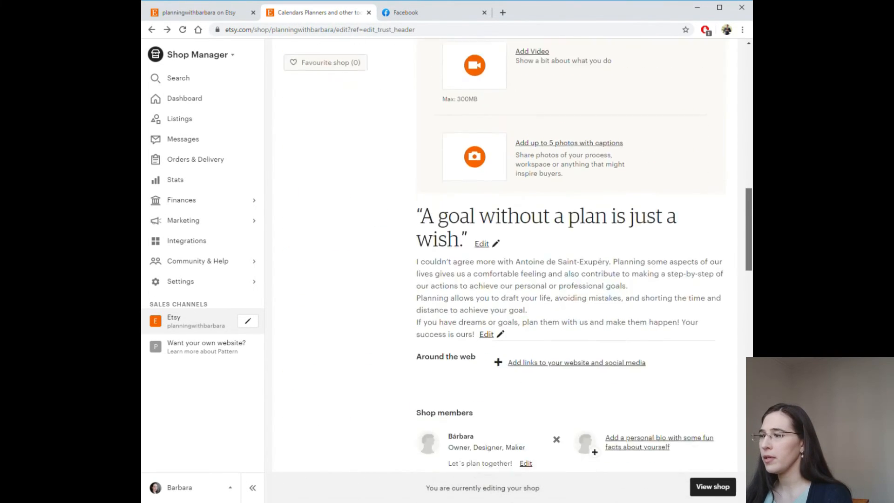
{"action": "left_click_drag", "start_coordinate": [747, 242], "coordinate": [738, 319]}
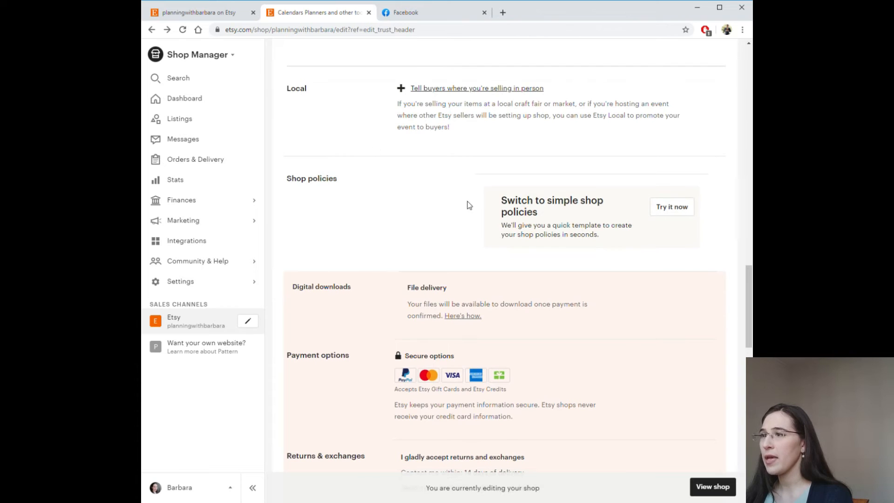
{"action": "left_click_drag", "start_coordinate": [748, 288], "coordinate": [745, 312]}
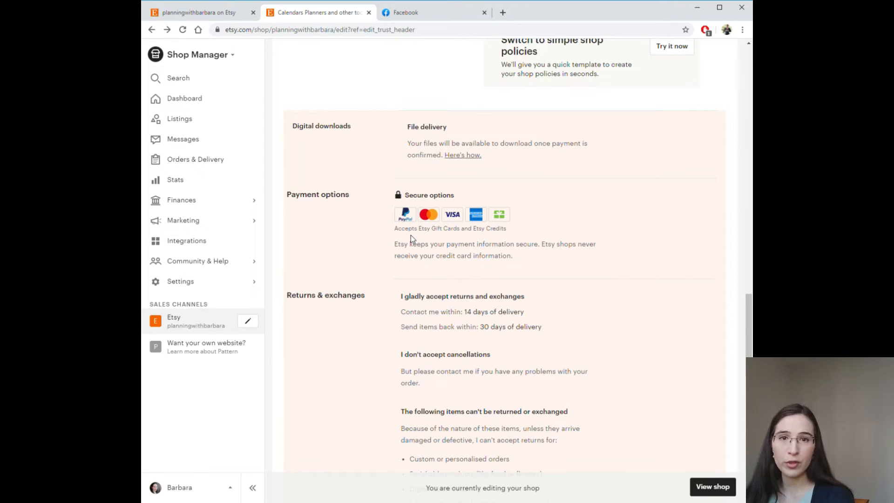
{"action": "scroll", "coordinate": [529, 305], "scroll_direction": "down", "scroll_amount": 2}
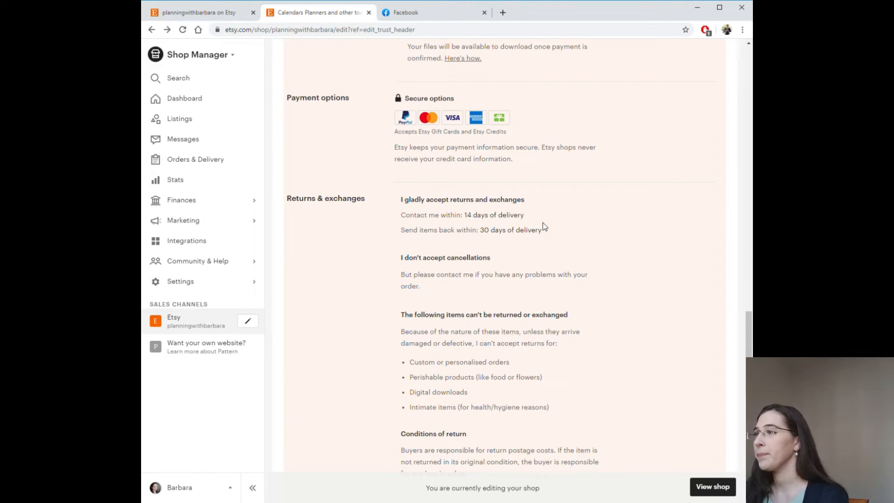
{"action": "scroll", "coordinate": [509, 466], "scroll_direction": "down", "scroll_amount": 2}
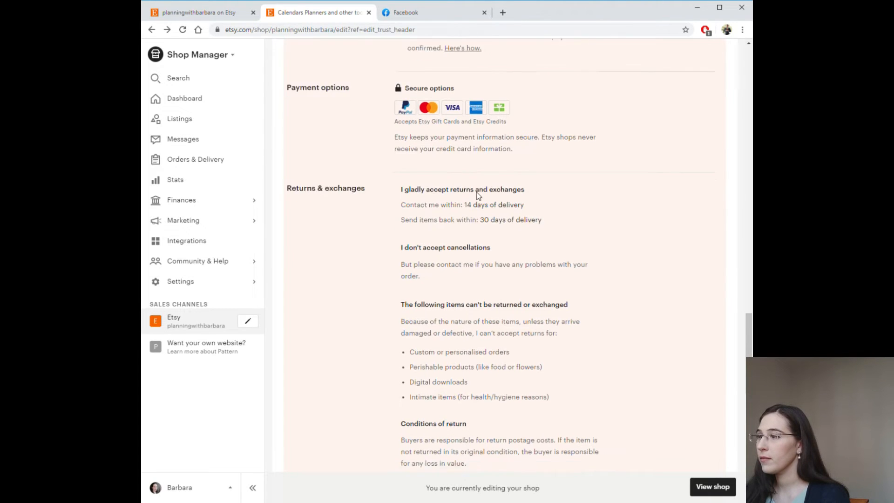
{"action": "scroll", "coordinate": [455, 457], "scroll_direction": "up", "scroll_amount": 6}
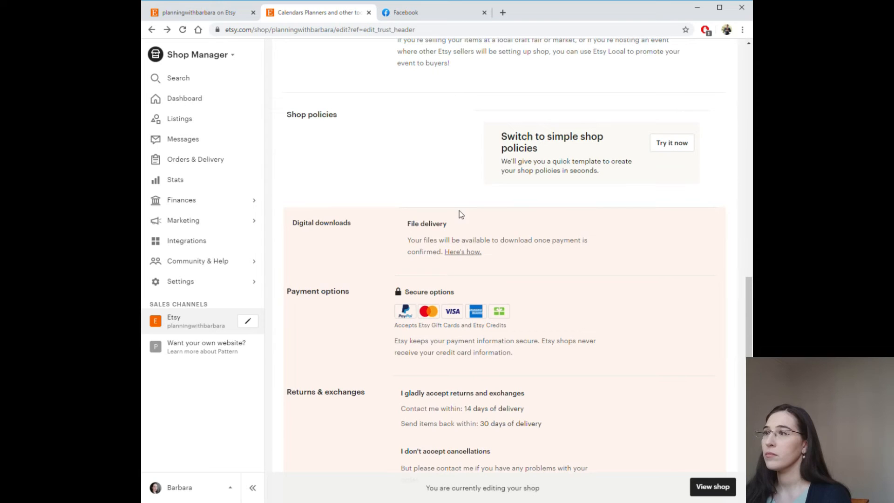
Step: Switch to simple shop policies and turn off acceptance of both returns and exchanges
{"action": "left_click", "coordinate": [672, 149]}
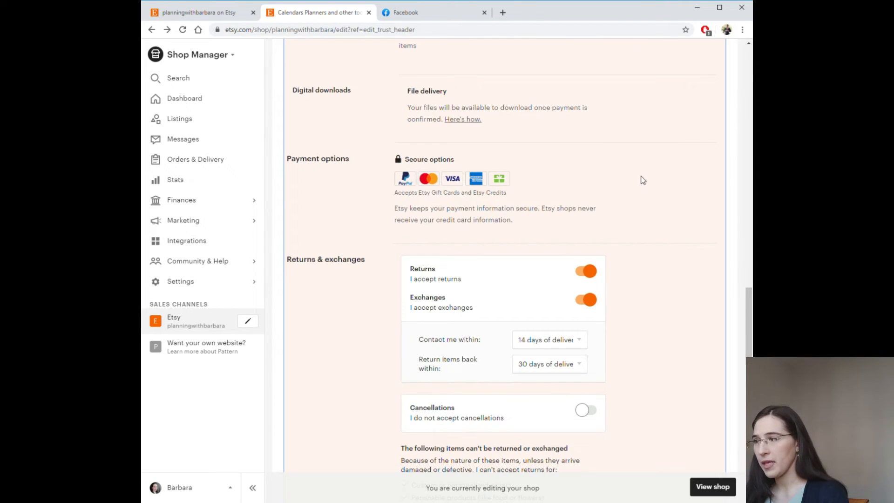
{"action": "left_click", "coordinate": [580, 275]}
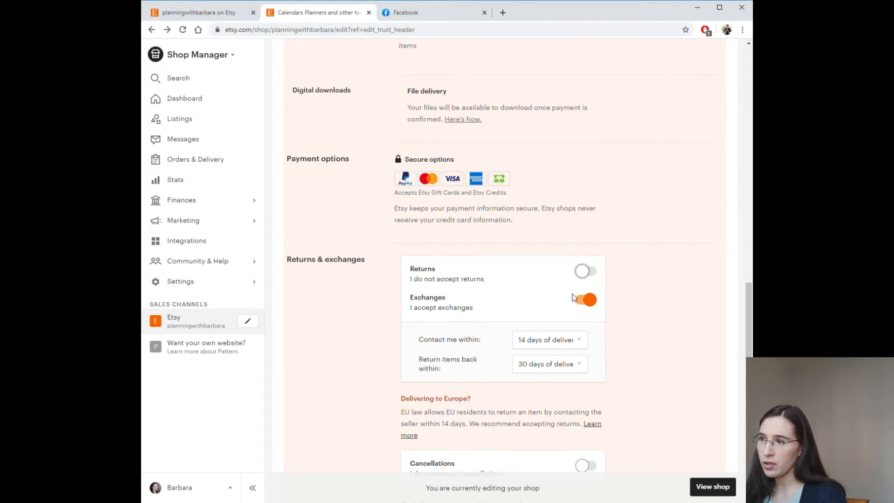
{"action": "left_click", "coordinate": [587, 301]}
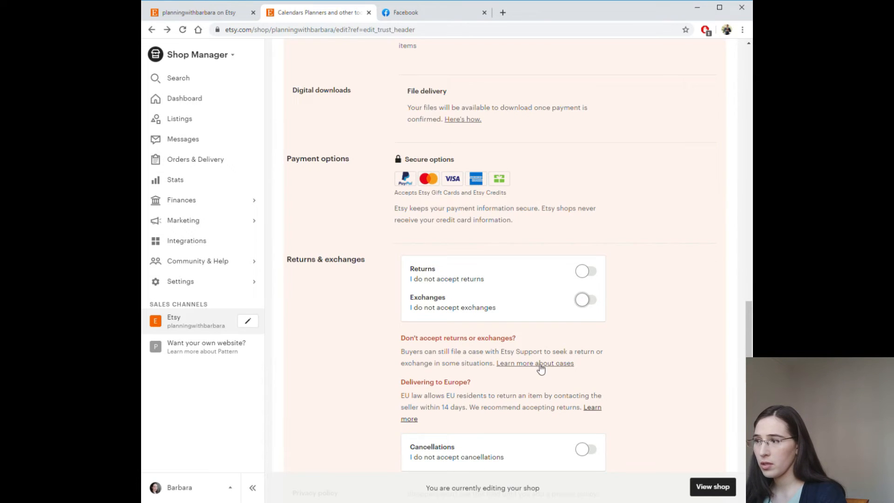
Step: Leave cancellations not accepted, then publish the shop policies and agree to comply with them
{"action": "scroll", "coordinate": [594, 291], "scroll_direction": "down", "scroll_amount": 2}
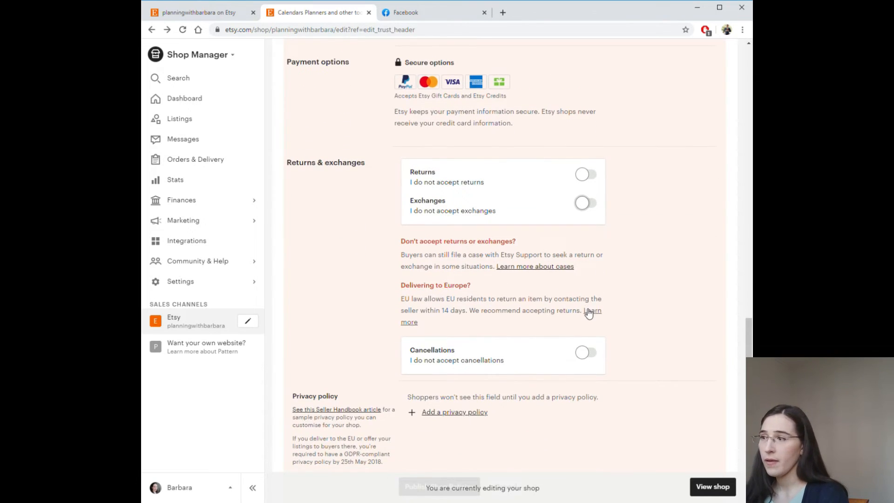
{"action": "scroll", "coordinate": [589, 310], "scroll_direction": "down", "scroll_amount": 1}
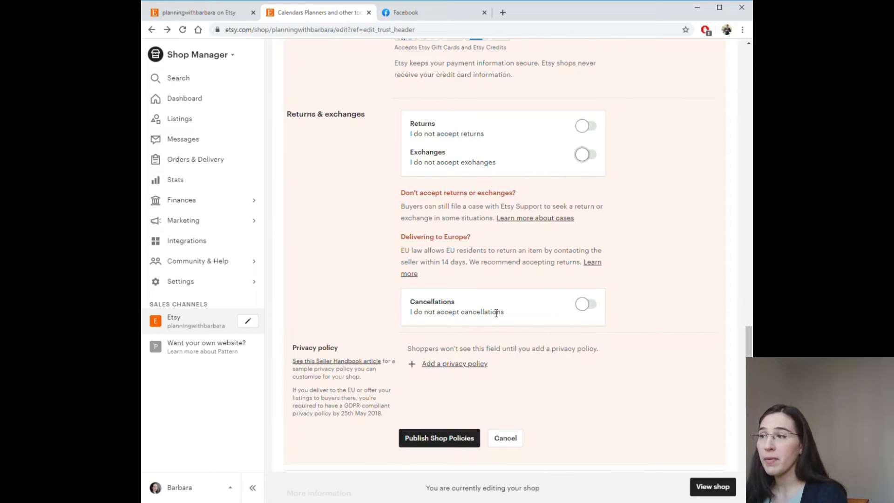
{"action": "scroll", "coordinate": [536, 389], "scroll_direction": "down", "scroll_amount": 2}
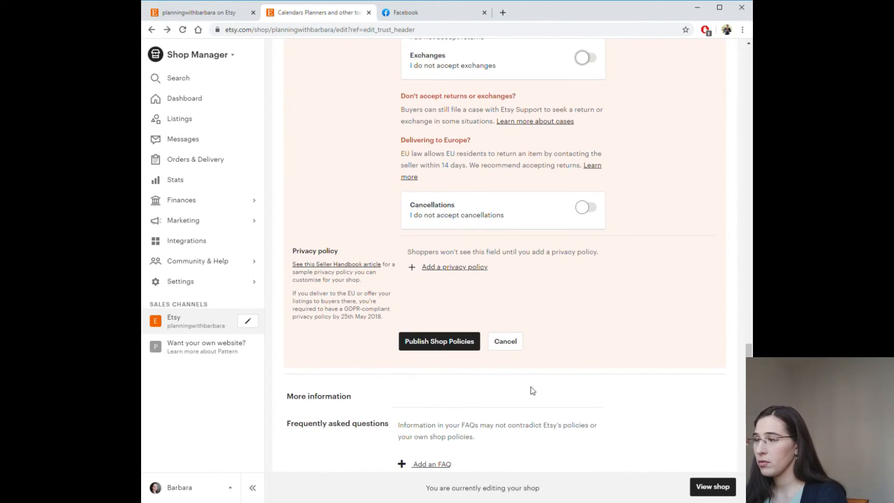
{"action": "scroll", "coordinate": [435, 314], "scroll_direction": "down", "scroll_amount": 2}
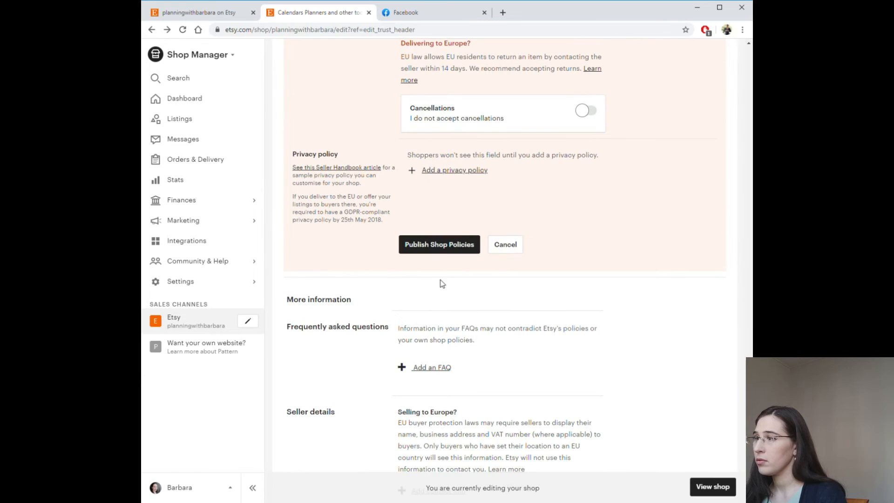
{"action": "left_click", "coordinate": [442, 243]}
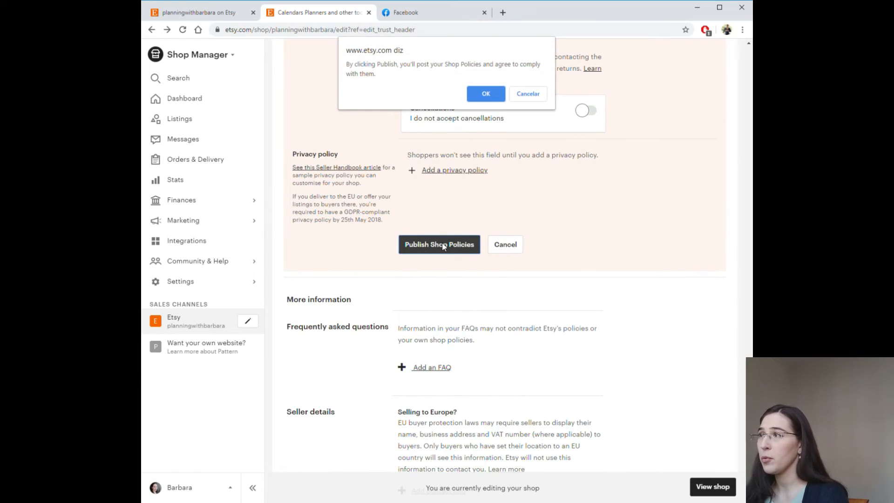
{"action": "left_click", "coordinate": [486, 94]}
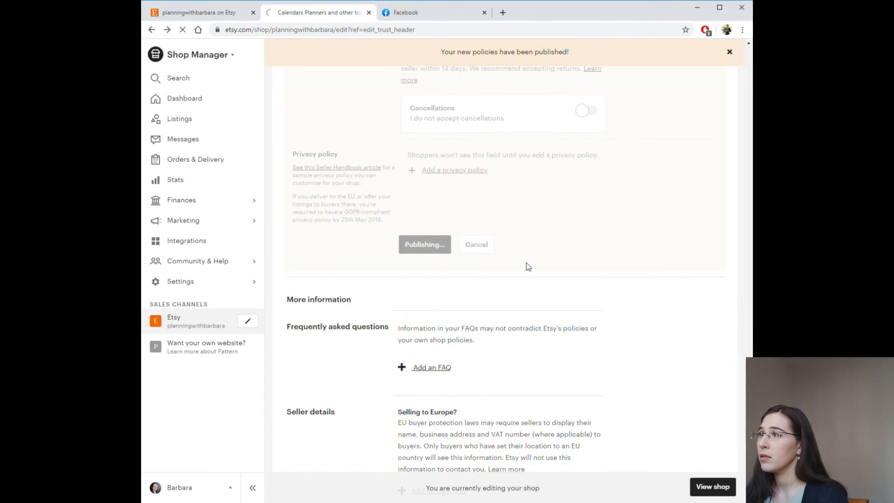
Step: View the shop as buyers see it and review its header, items, announcement, About section, shop members and policies
{"action": "scroll", "coordinate": [556, 237], "scroll_direction": "down", "scroll_amount": 4}
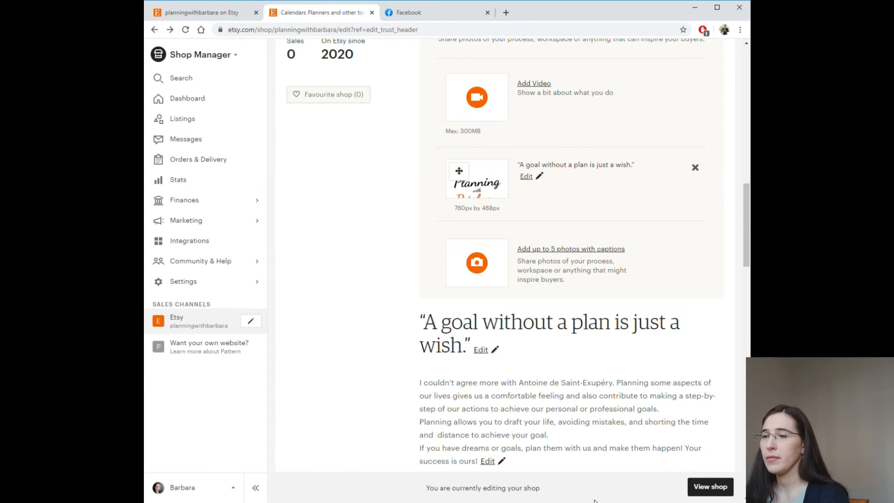
{"action": "left_click", "coordinate": [693, 487]}
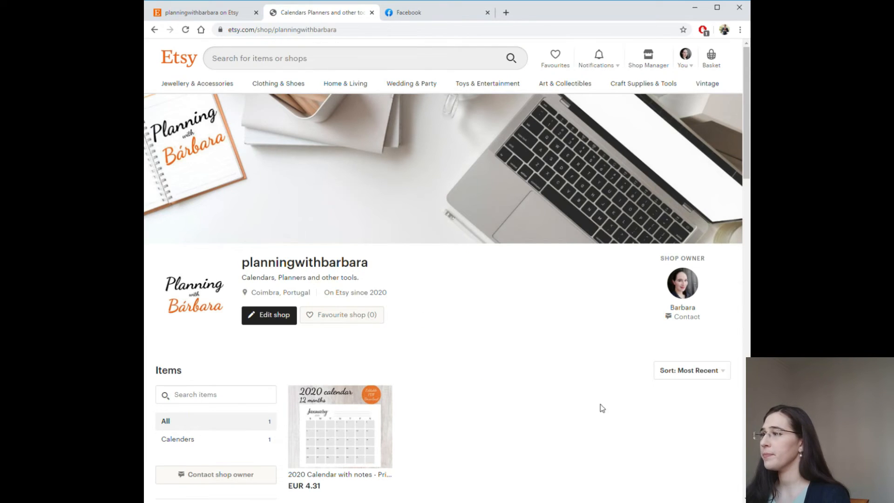
{"action": "scroll", "coordinate": [607, 321], "scroll_direction": "down", "scroll_amount": 1}
{"action": "scroll", "coordinate": [607, 323], "scroll_direction": "down", "scroll_amount": 5}
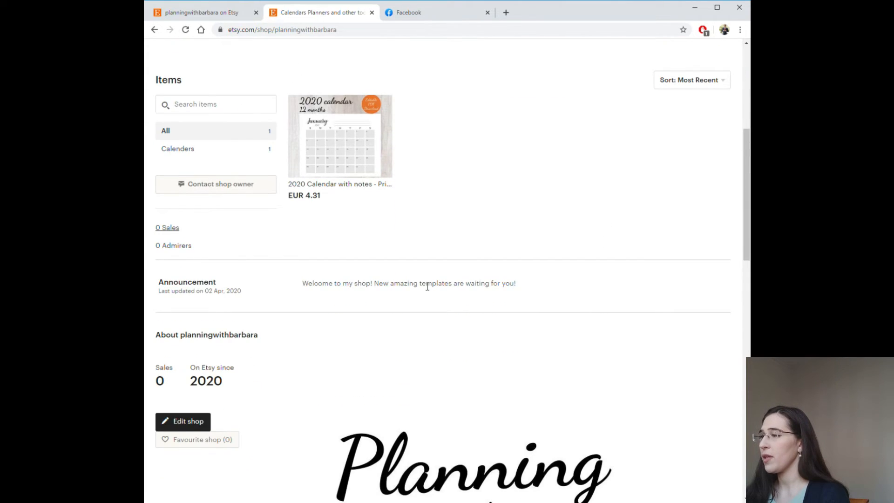
{"action": "scroll", "coordinate": [582, 325], "scroll_direction": "down", "scroll_amount": 6}
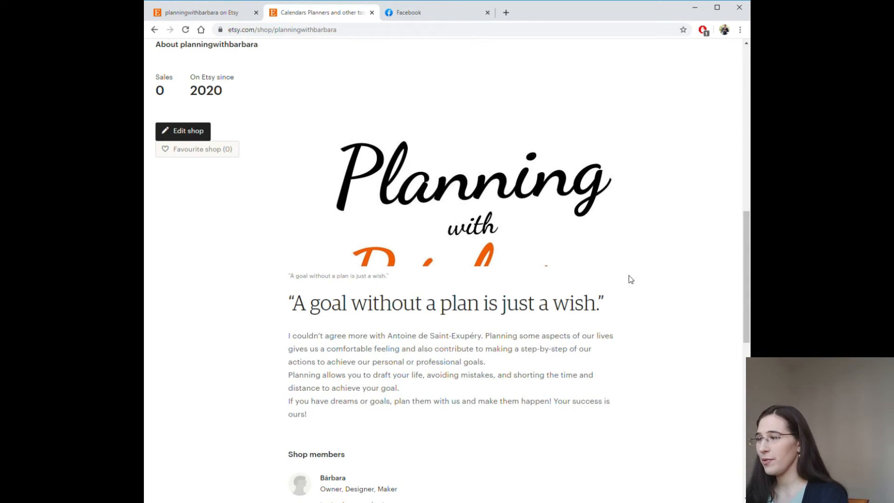
{"action": "scroll", "coordinate": [684, 302], "scroll_direction": "down", "scroll_amount": 3}
{"action": "scroll", "coordinate": [683, 300], "scroll_direction": "down", "scroll_amount": 3}
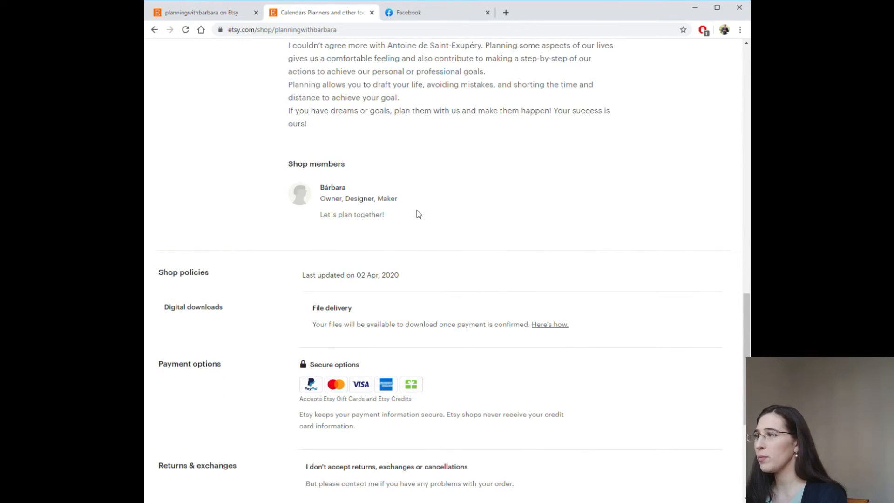
{"action": "scroll", "coordinate": [567, 254], "scroll_direction": "down", "scroll_amount": 1}
{"action": "scroll", "coordinate": [567, 254], "scroll_direction": "down", "scroll_amount": 4}
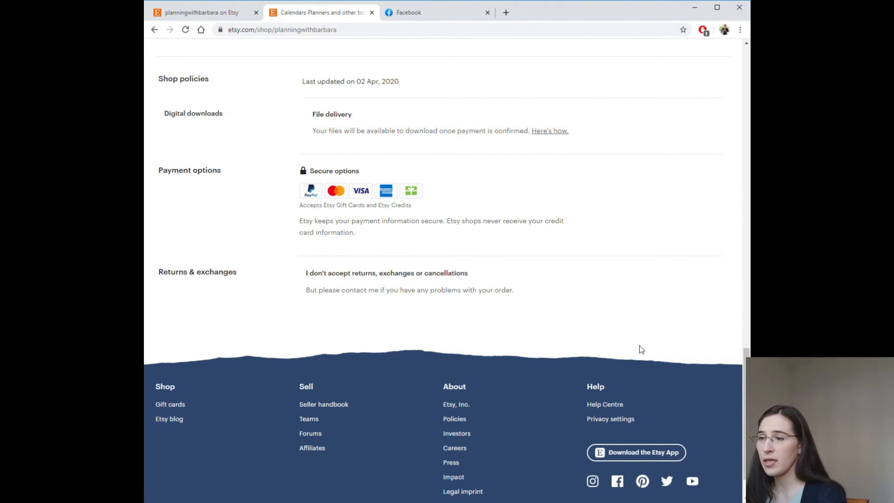
{"action": "scroll", "coordinate": [642, 346], "scroll_direction": "down", "scroll_amount": 2}
{"action": "left_click_drag", "start_coordinate": [744, 394], "coordinate": [730, 353]}
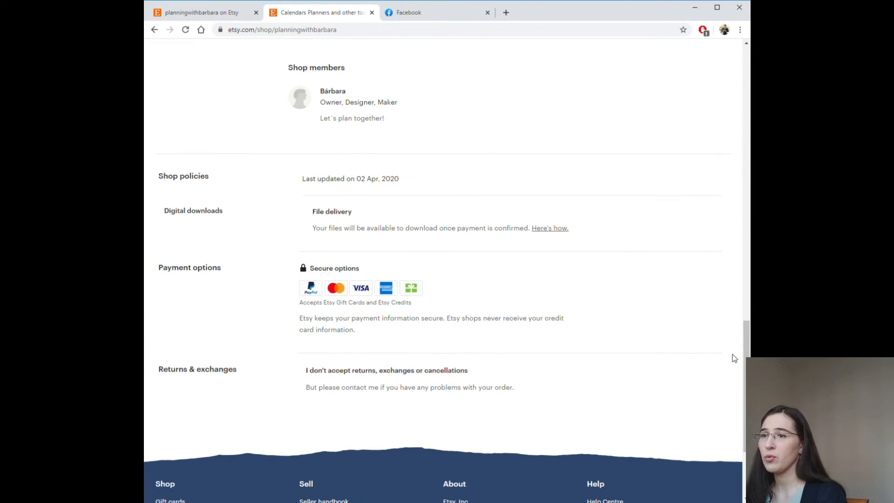
{"action": "left_click_drag", "start_coordinate": [734, 353], "coordinate": [732, 231]}
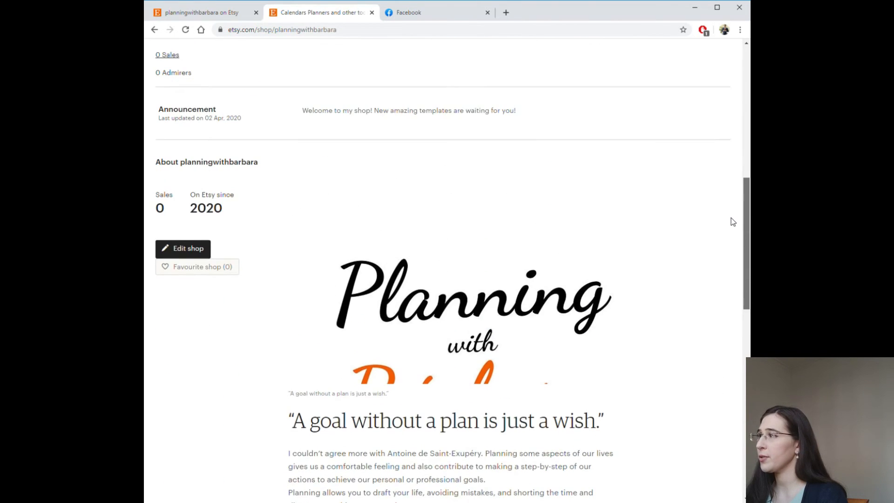
Step: Return to editing the shop and open the Shop Options settings page
{"action": "left_click", "coordinate": [184, 248]}
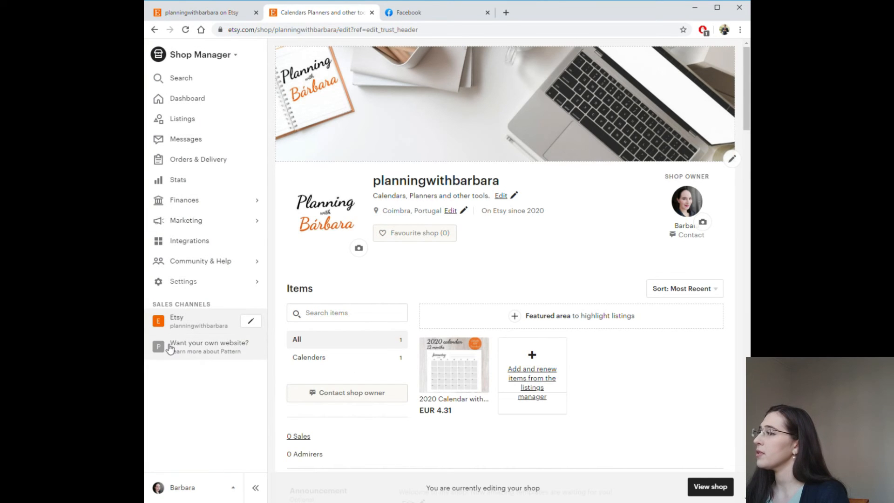
{"action": "left_click", "coordinate": [181, 281]}
{"action": "left_click", "coordinate": [231, 144]}
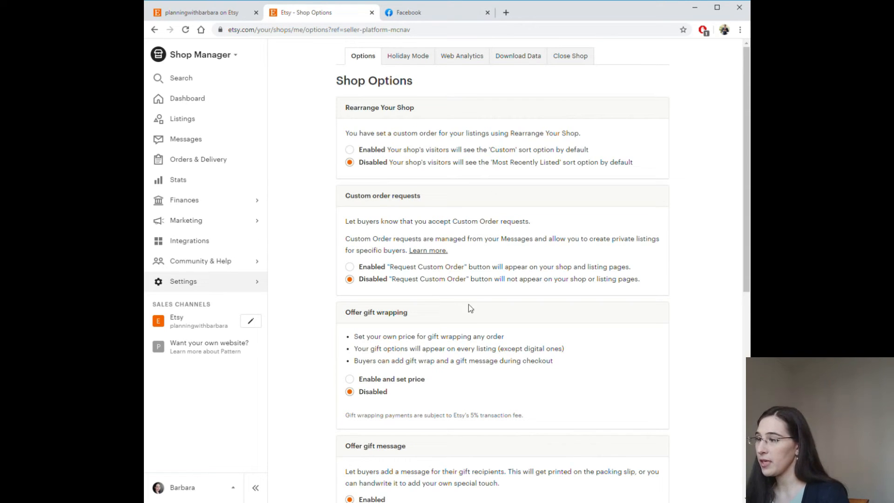
Step: Try out the gift wrapping offer, inspecting its price per order, and set gift wrapping back to Disabled
{"action": "scroll", "coordinate": [469, 349], "scroll_direction": "down", "scroll_amount": 2}
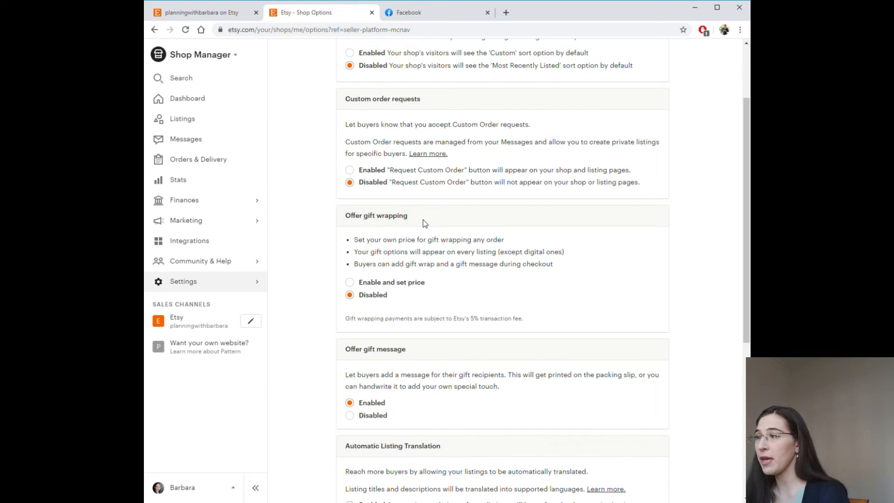
{"action": "left_click", "coordinate": [398, 286]}
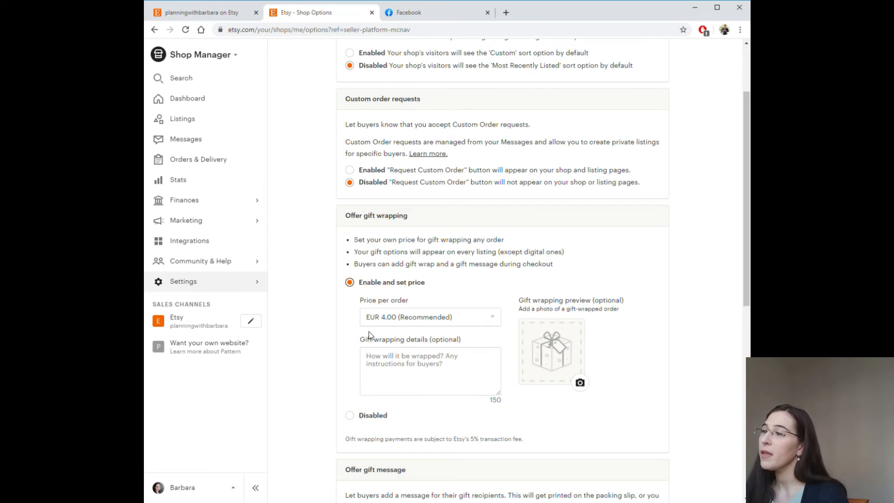
{"action": "left_click", "coordinate": [397, 321]}
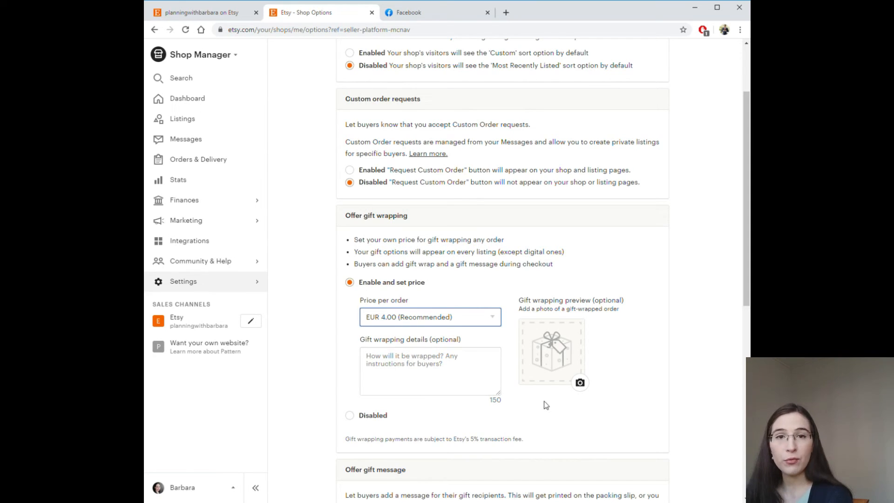
{"action": "left_click", "coordinate": [638, 397]}
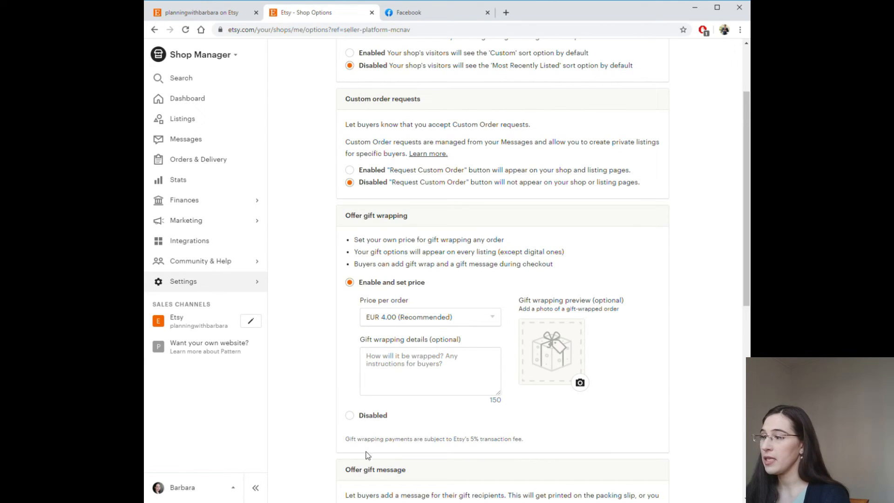
{"action": "left_click", "coordinate": [350, 416]}
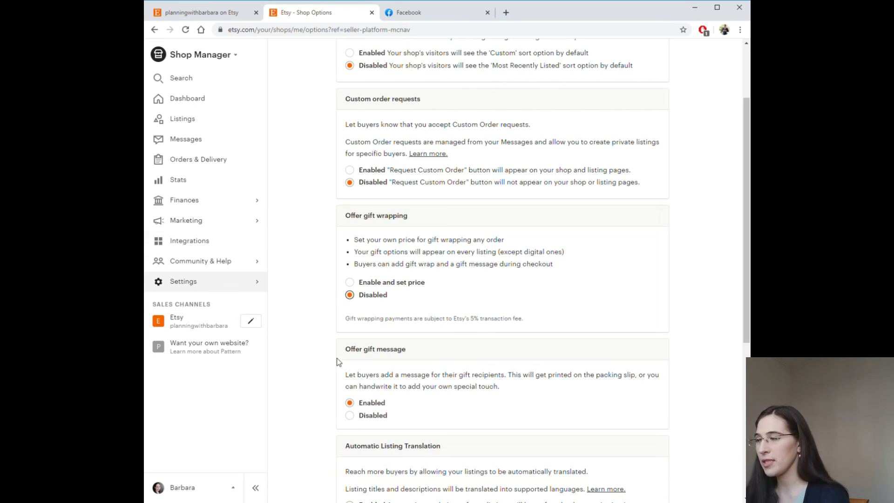
Step: Disable the gift message offer and review the automatic listing translation, sold listings and timezone options
{"action": "scroll", "coordinate": [482, 329], "scroll_direction": "down", "scroll_amount": 1}
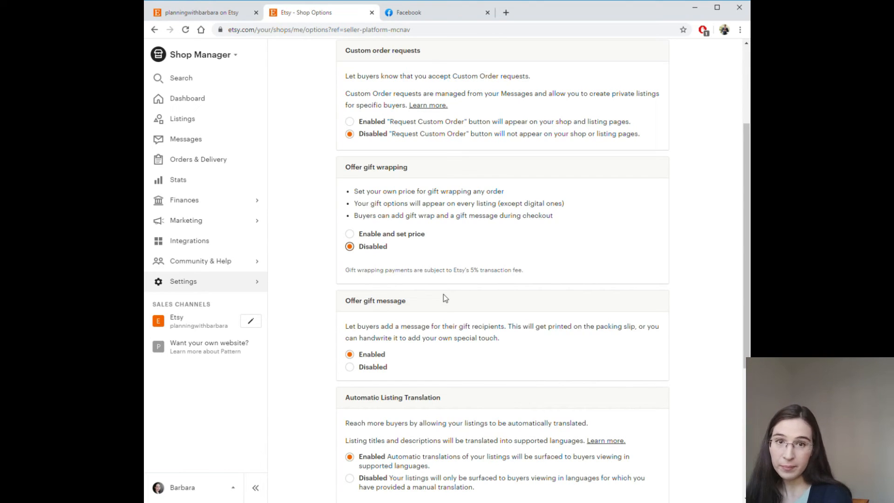
{"action": "left_click", "coordinate": [369, 371]}
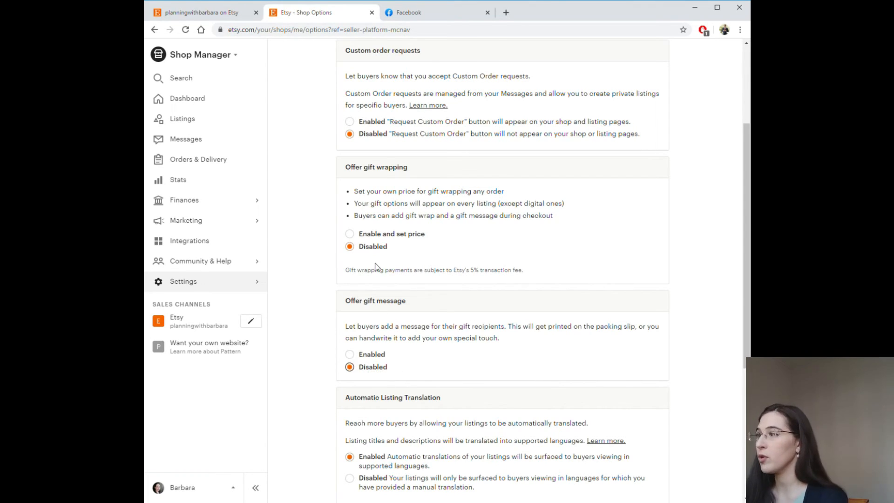
{"action": "scroll", "coordinate": [417, 369], "scroll_direction": "up", "scroll_amount": 3}
{"action": "scroll", "coordinate": [417, 369], "scroll_direction": "down", "scroll_amount": 5}
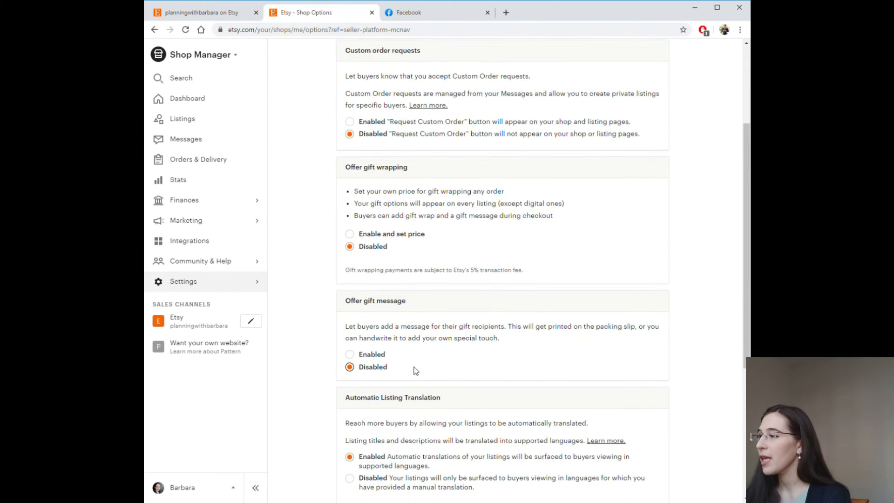
{"action": "scroll", "coordinate": [378, 324], "scroll_direction": "down", "scroll_amount": 1}
{"action": "scroll", "coordinate": [378, 325], "scroll_direction": "down", "scroll_amount": 1}
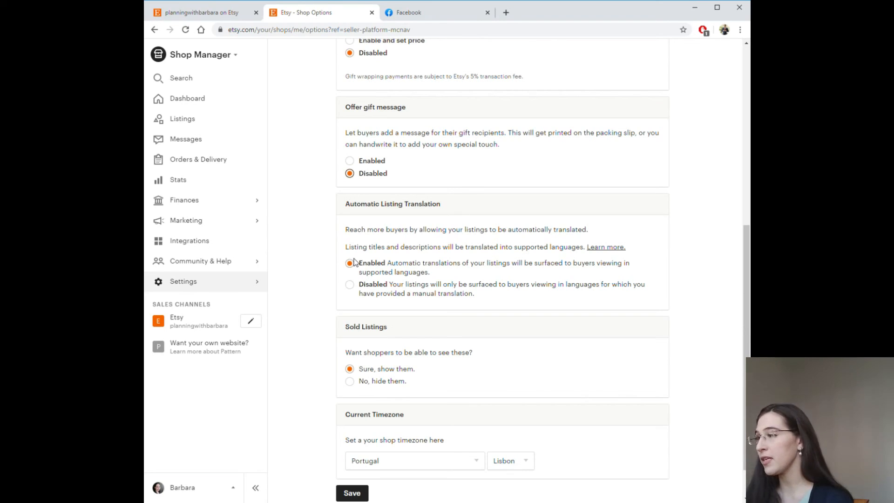
{"action": "scroll", "coordinate": [475, 355], "scroll_direction": "down", "scroll_amount": 1}
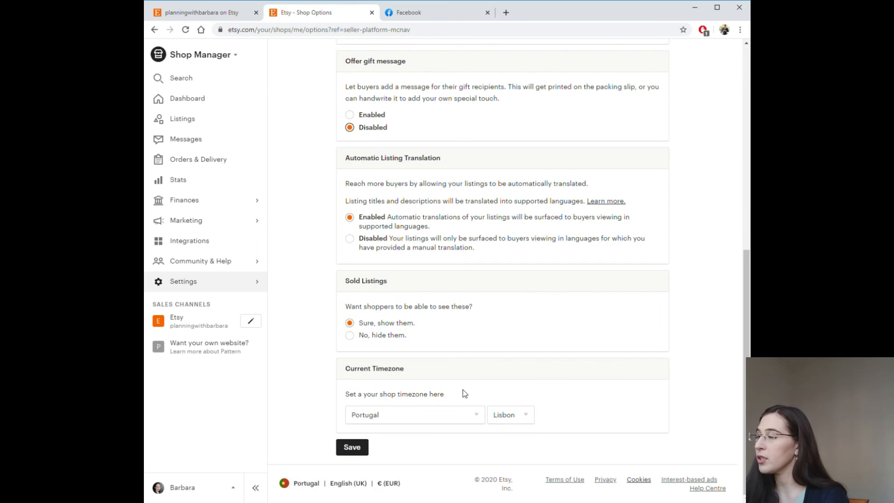
Step: Enable custom order requests for the shop and save the shop options
{"action": "scroll", "coordinate": [465, 394], "scroll_direction": "up", "scroll_amount": 7}
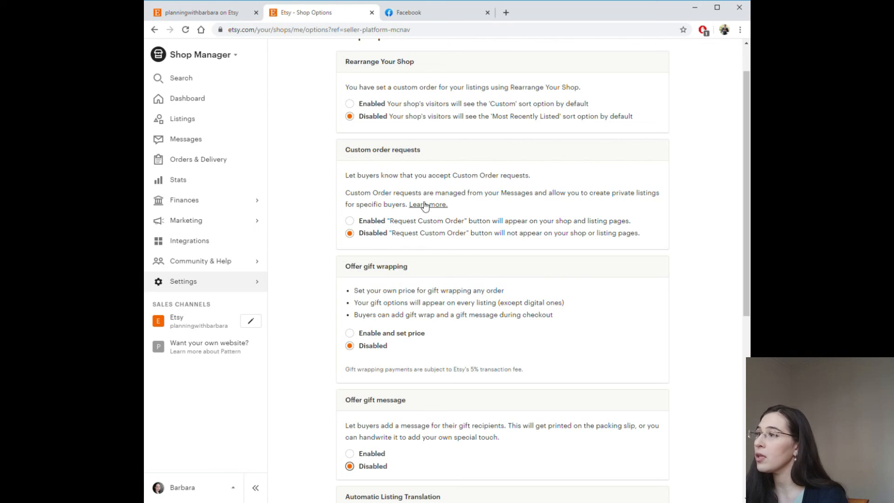
{"action": "scroll", "coordinate": [387, 140], "scroll_direction": "up", "scroll_amount": 1}
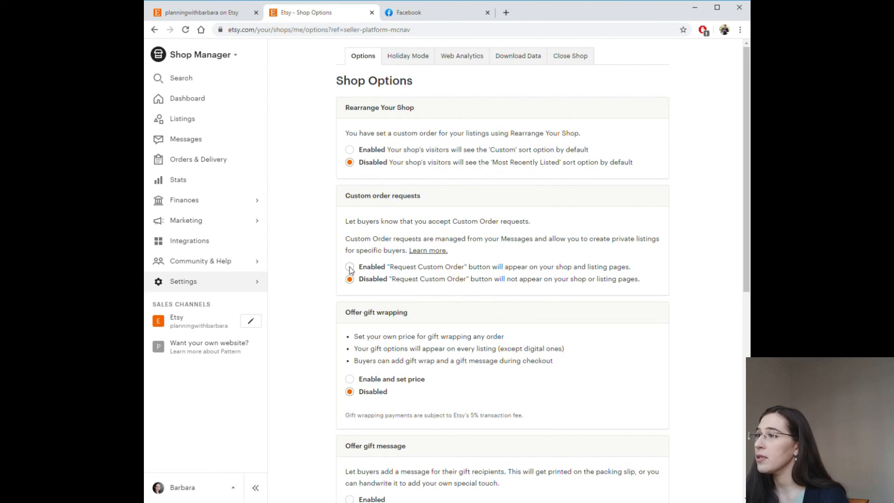
{"action": "scroll", "coordinate": [620, 298], "scroll_direction": "down", "scroll_amount": 7}
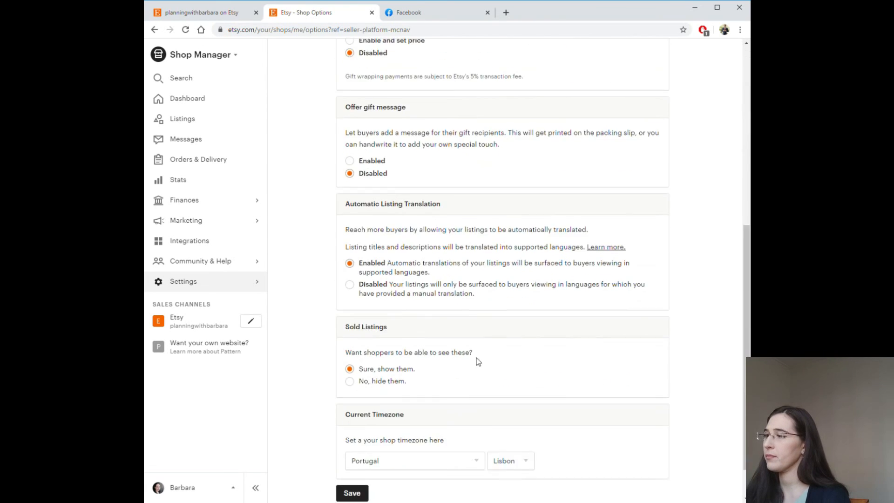
{"action": "scroll", "coordinate": [477, 360], "scroll_direction": "down", "scroll_amount": 1}
{"action": "left_click", "coordinate": [362, 450]}
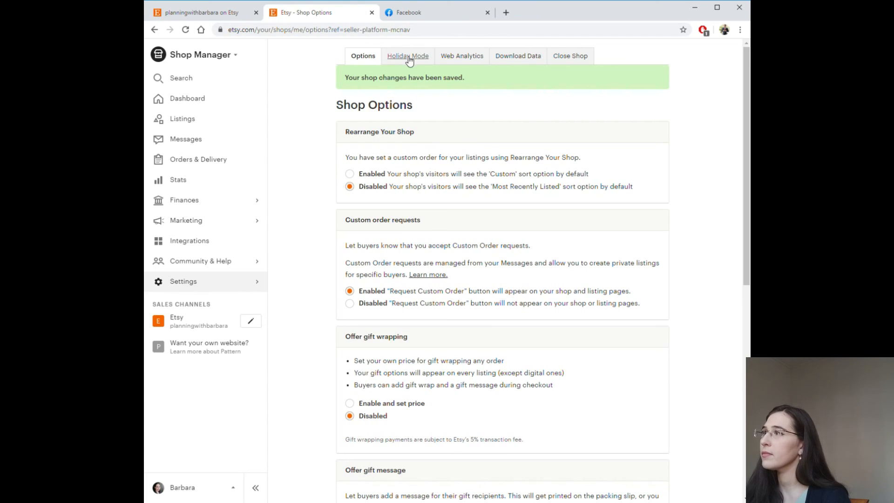
Step: Look through the Holiday Mode, Web Analytics, Download Data and Close Shop pages of the shop options
{"action": "left_click", "coordinate": [407, 56]}
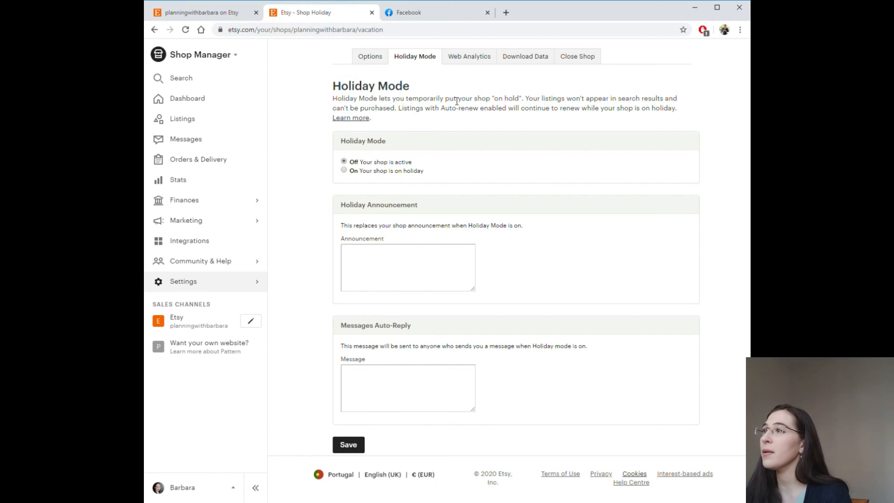
{"action": "left_click", "coordinate": [463, 57]}
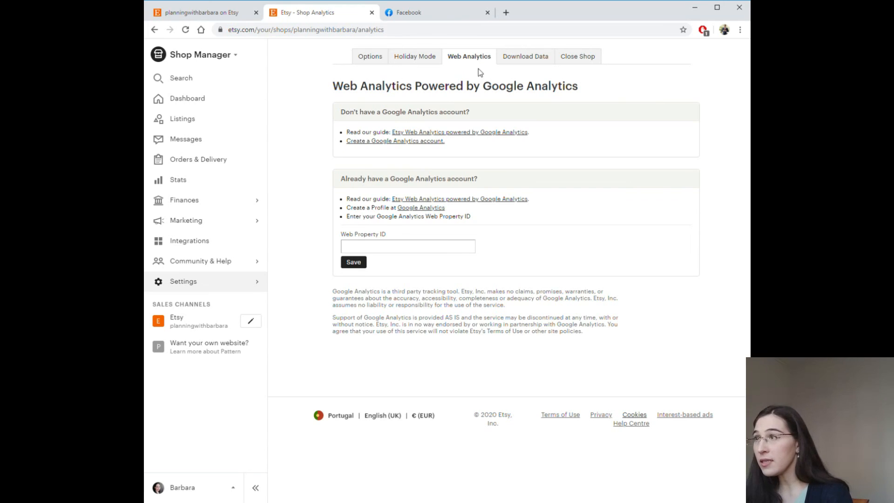
{"action": "left_click", "coordinate": [542, 65]}
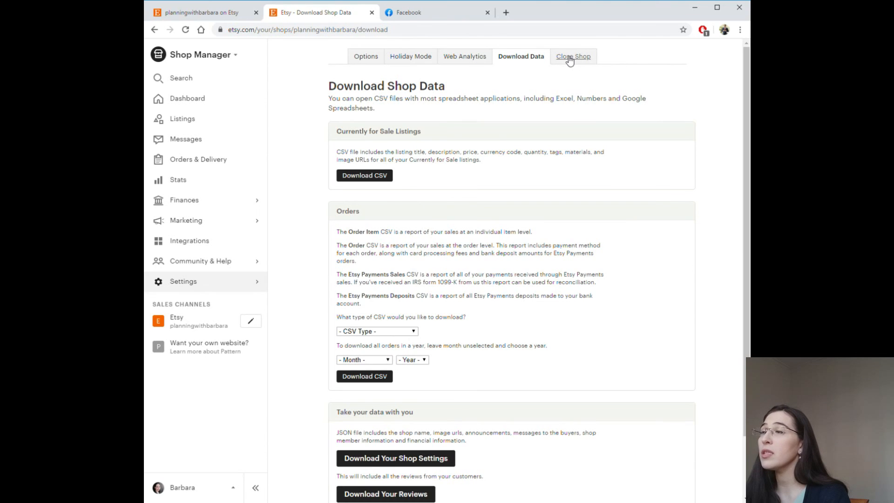
{"action": "left_click", "coordinate": [568, 63]}
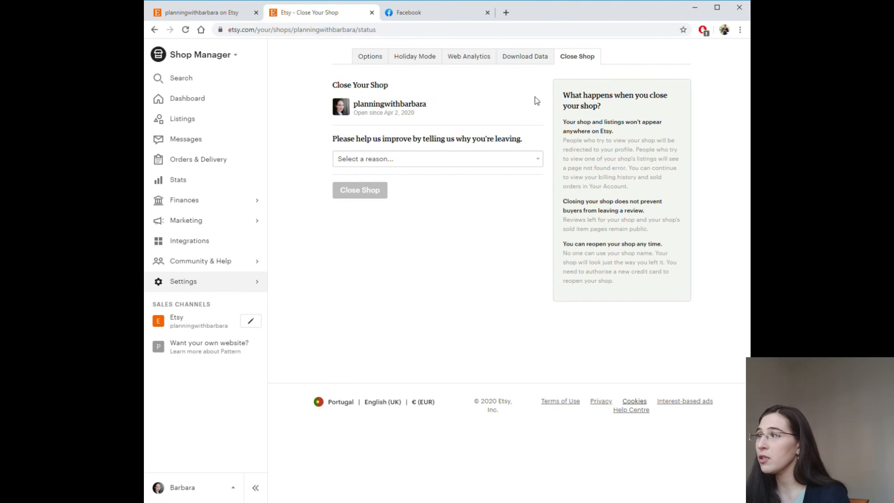